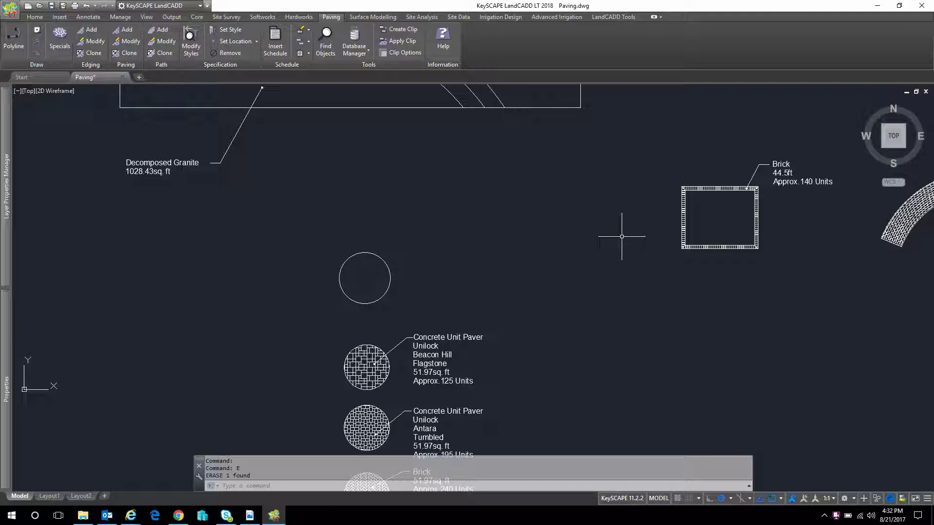
- Examine the Beacon Hill Flagstone paver hatch, and check the A-Z products page of the Unilock website in Chrome
scroll(384, 403, "up", 6)
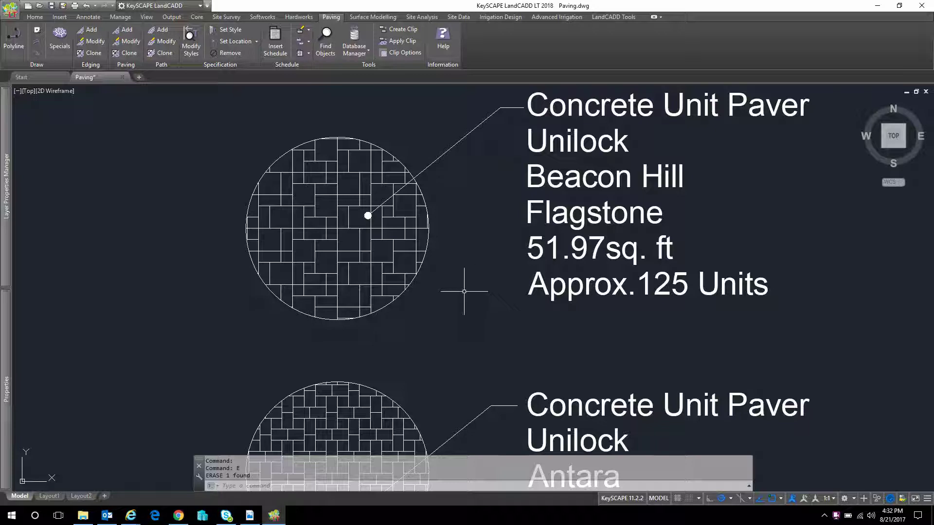
scroll(300, 206, "up", 2)
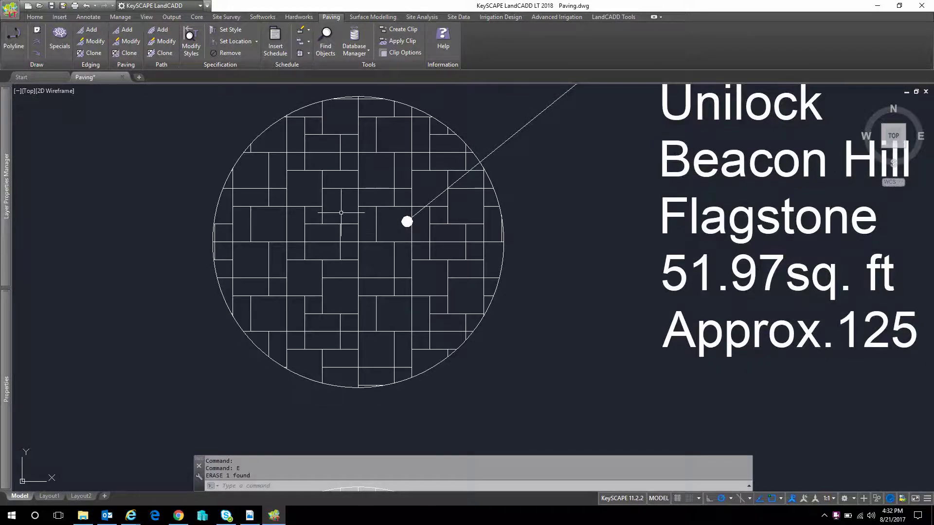
scroll(341, 213, "down", 4)
mouse_move(359, 157)
middle_mouse_down()
mouse_move(334, 261)
mouse_move(387, 254)
middle_mouse_up()
scroll(349, 261, "down", 3)
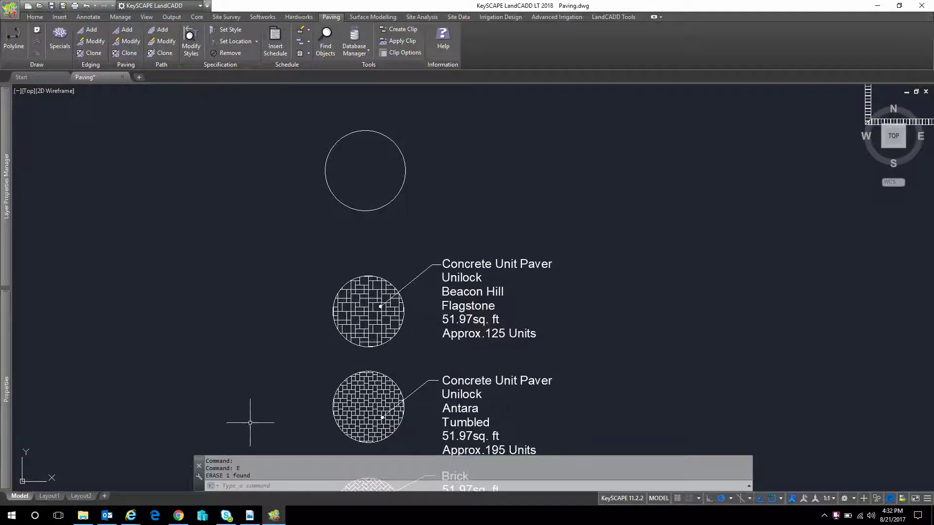
left_click(184, 520)
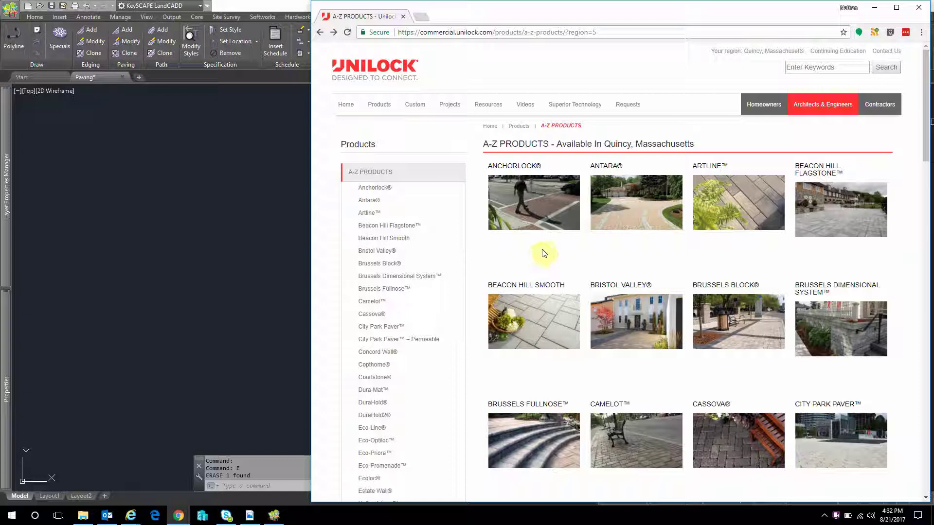
left_click(873, 8)
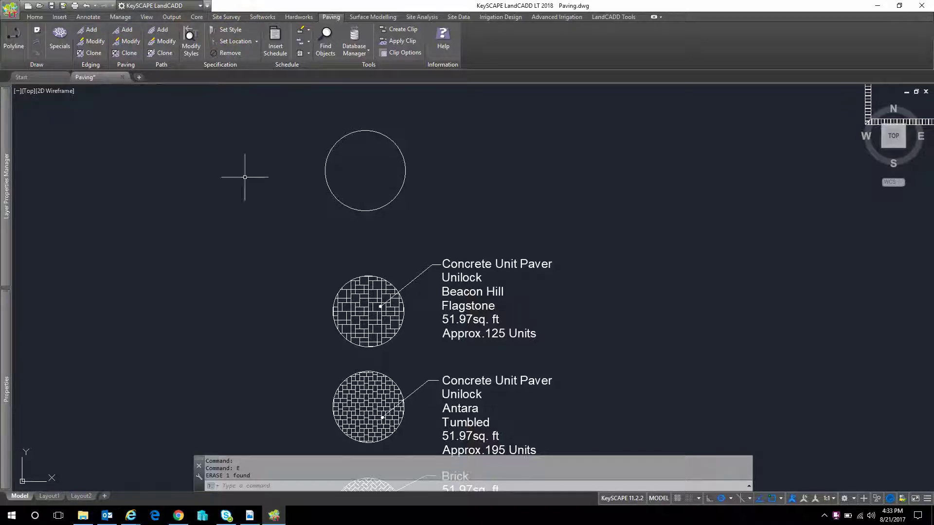
left_click(278, 179)
type("p")
key("Escape")
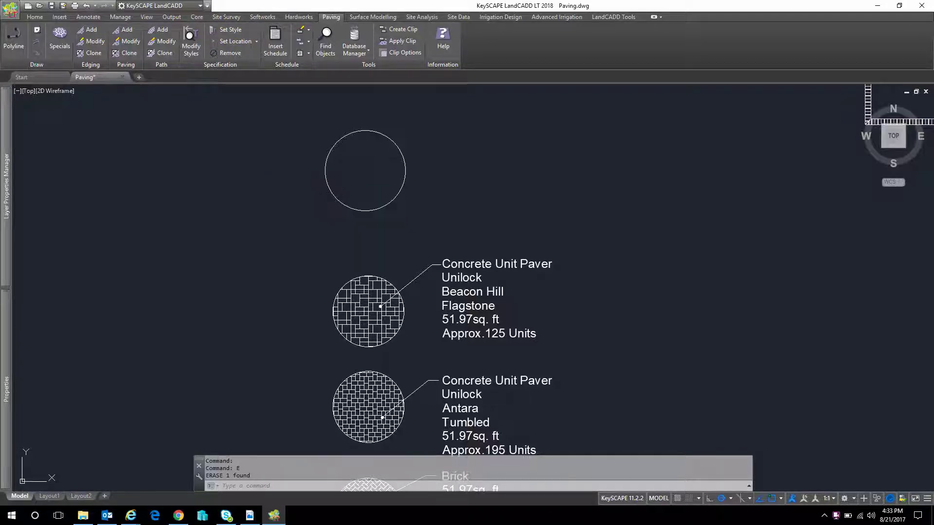
- Start a hatch and choose the Unilock Il Campo L paving pattern from the enlarged pattern gallery
type("h")
key("Return")
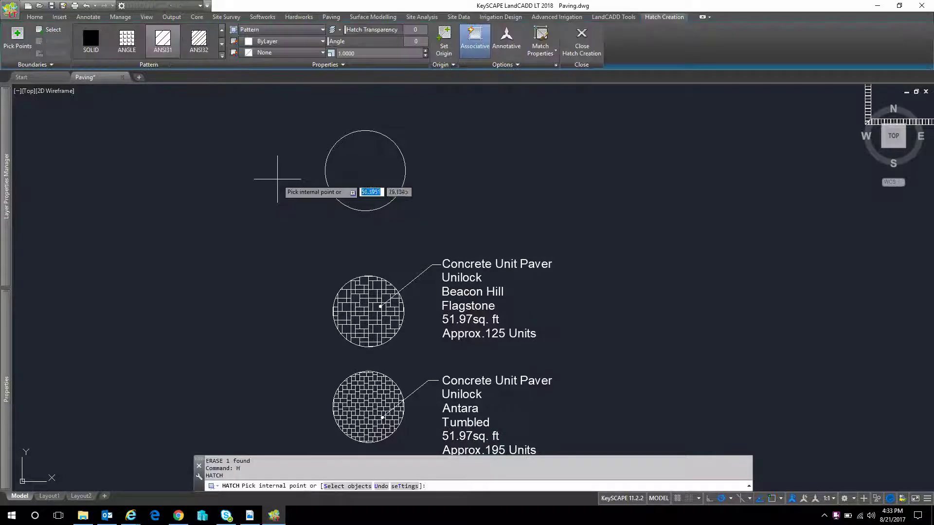
left_click(222, 59)
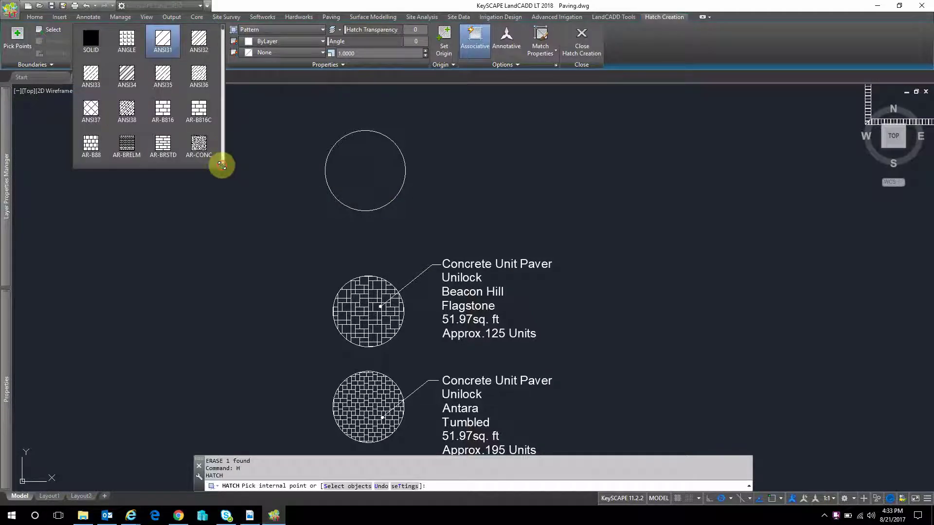
mouse_move(222, 165)
left_mouse_down()
mouse_move(344, 316)
mouse_move(460, 417)
mouse_move(446, 416)
left_mouse_up()
scroll(382, 260, "down", 3)
scroll(384, 263, "down", 7)
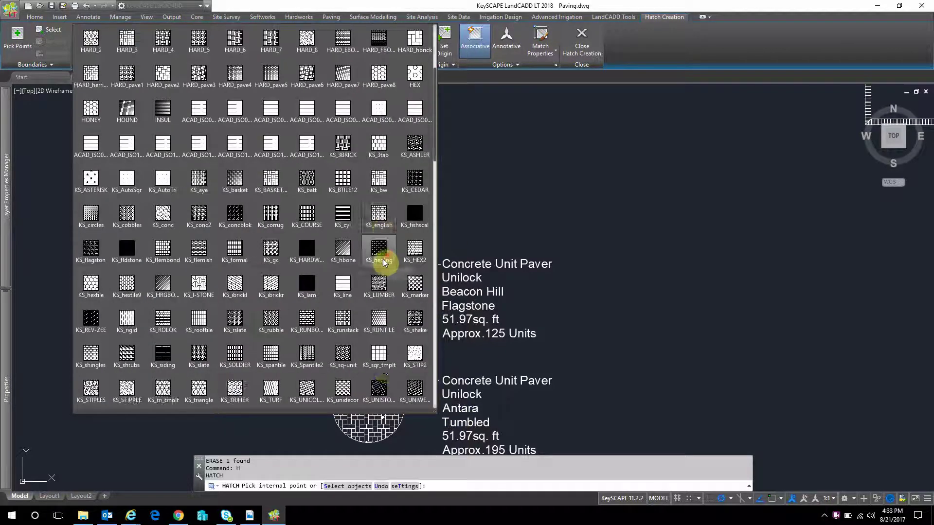
scroll(385, 267, "down", 4)
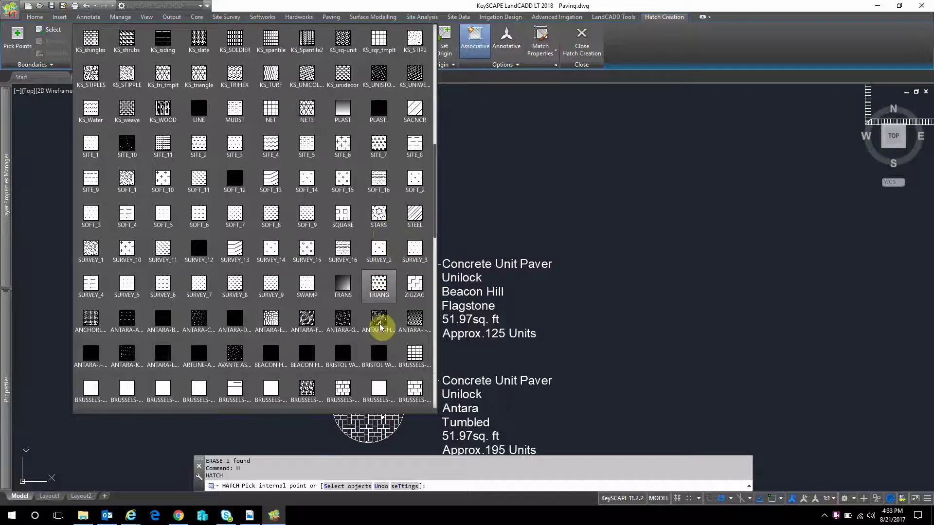
scroll(377, 323, "down", 2)
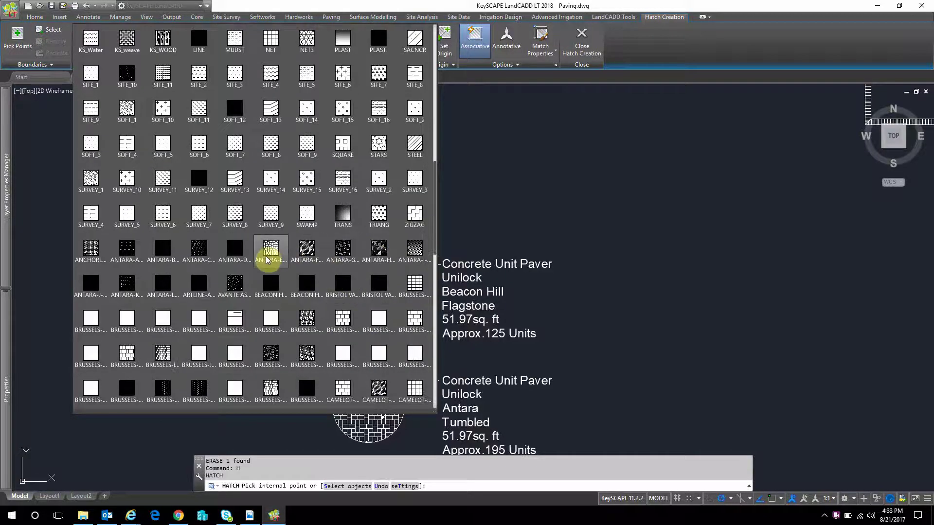
scroll(273, 267, "down", 4)
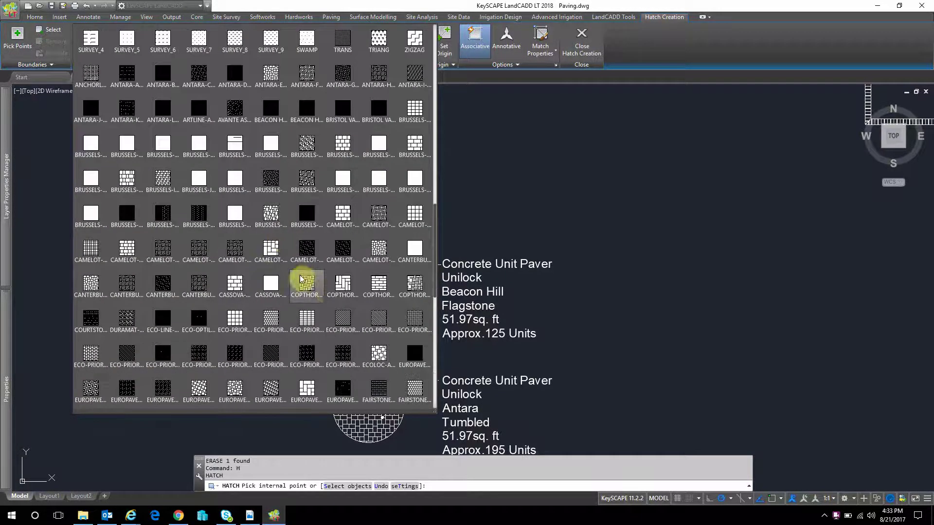
scroll(324, 288, "down", 3)
scroll(324, 290, "down", 3)
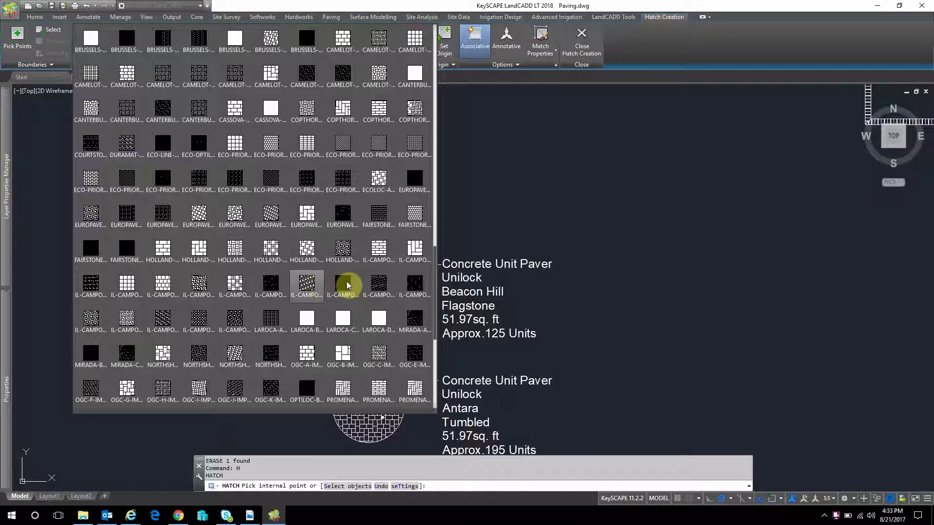
left_click(413, 284)
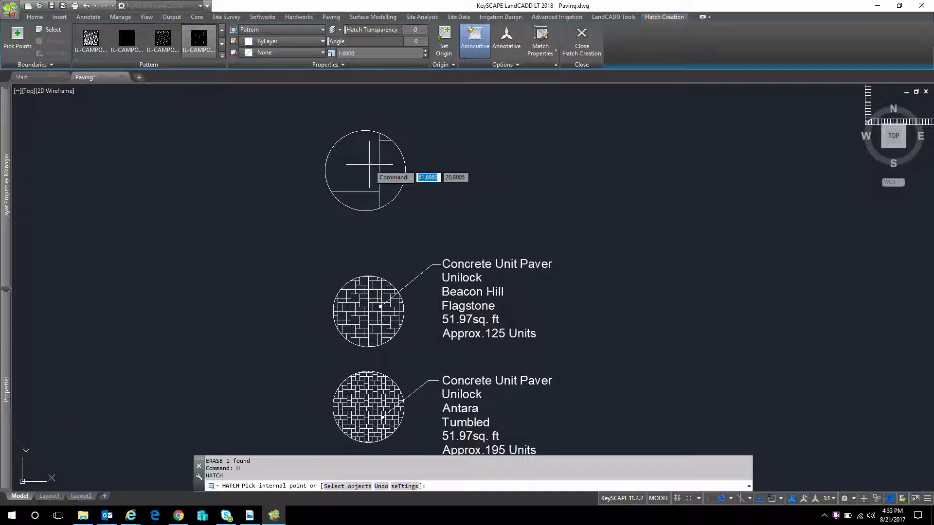
- Apply the hatch inside the empty circle above the Beacon Hill paver at a scale of 0.125
left_click(369, 165)
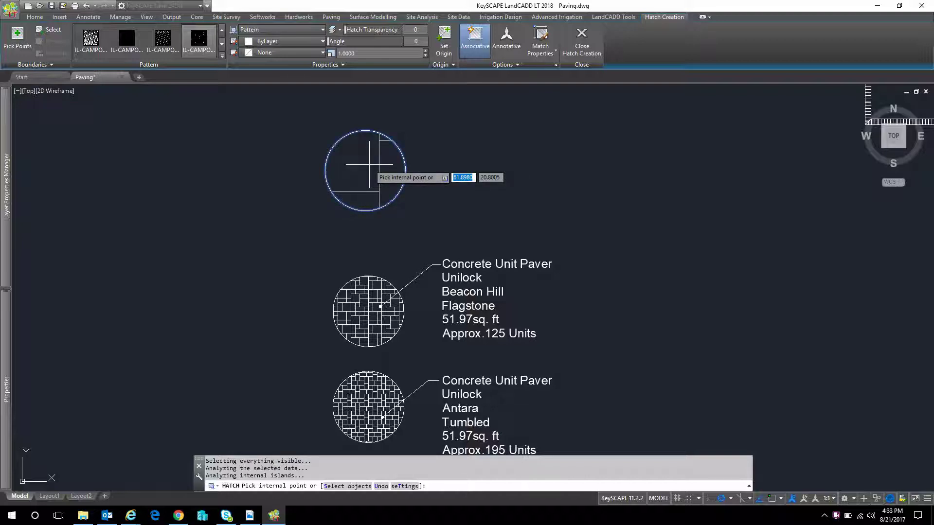
left_click(374, 54)
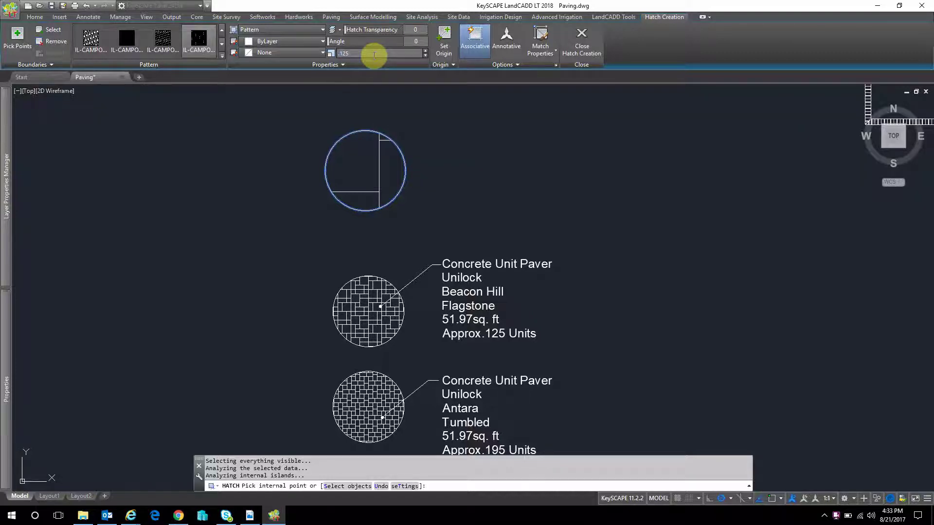
key("Return")
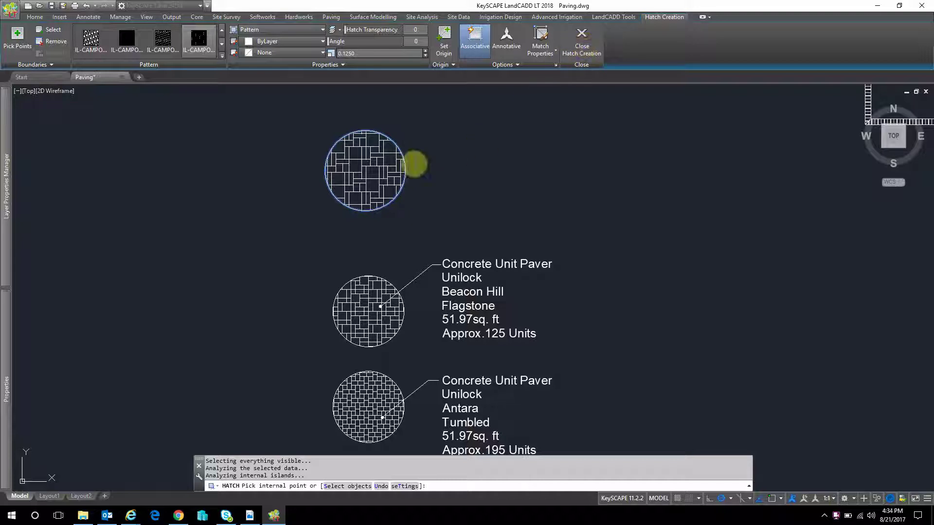
right_click(413, 164)
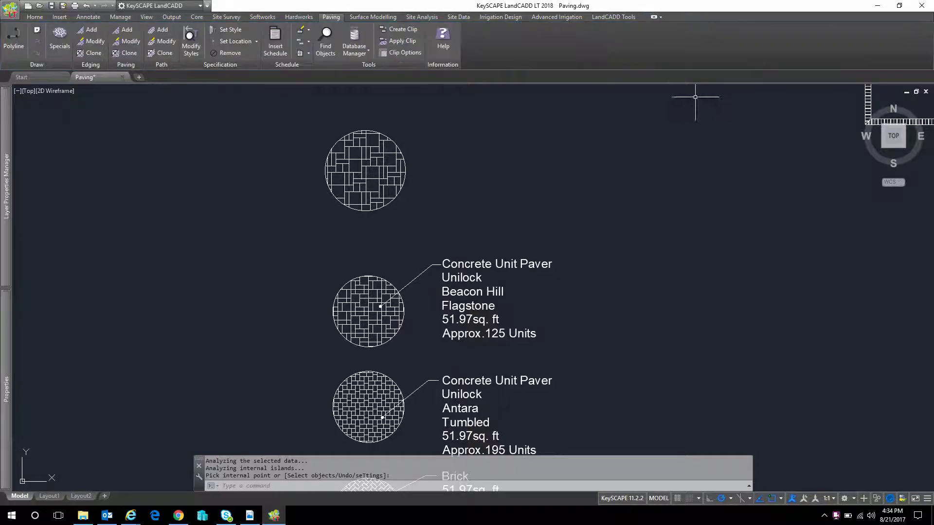
- Copy the circle's new paving hatch horizontally into the empty space beside the circle
scroll(386, 161, "up", 2)
scroll(385, 160, "up", 2)
scroll(369, 216, "down", 2)
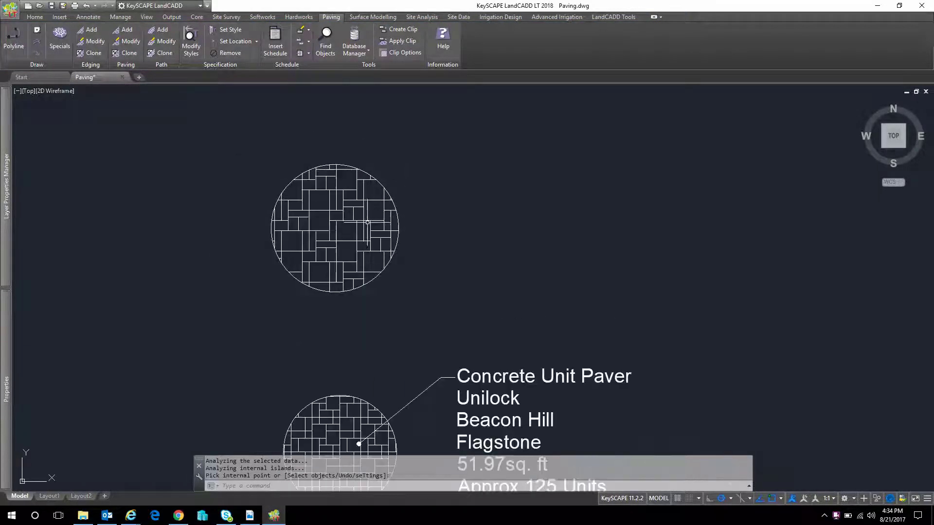
left_click(369, 216)
left_click(359, 218)
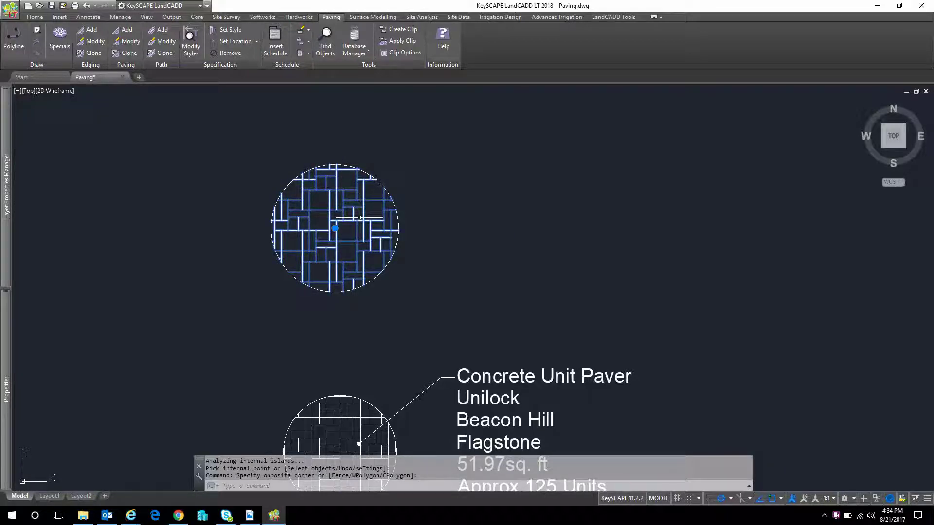
scroll(613, 239, "down", 2)
type("o")
key("Return")
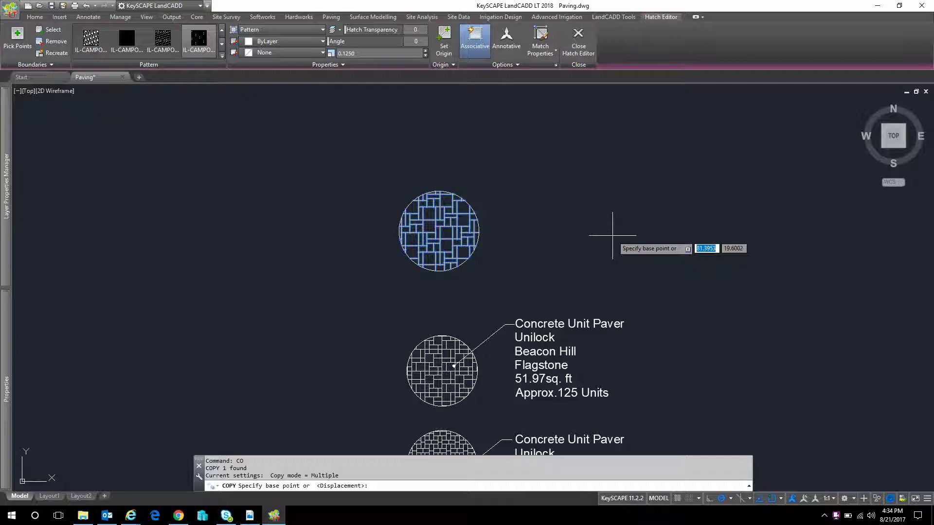
left_click(437, 240)
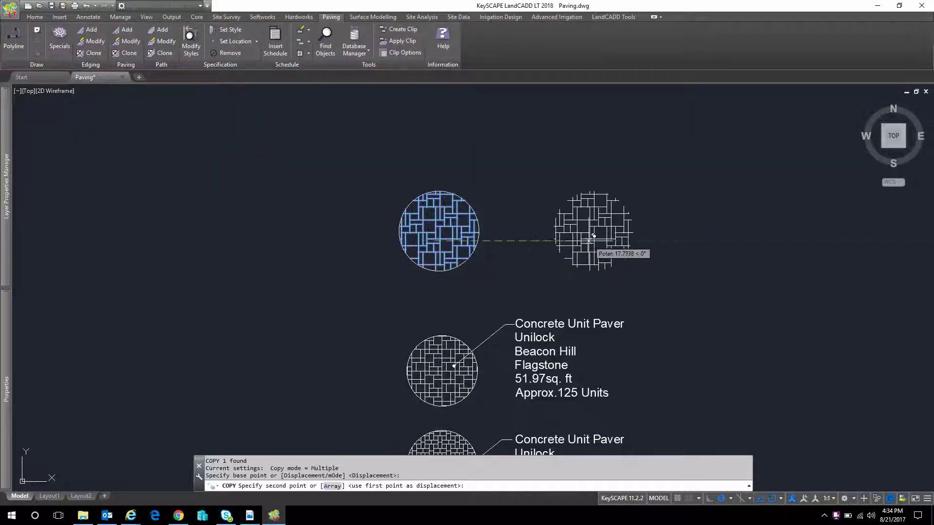
left_click(623, 235)
key("Return")
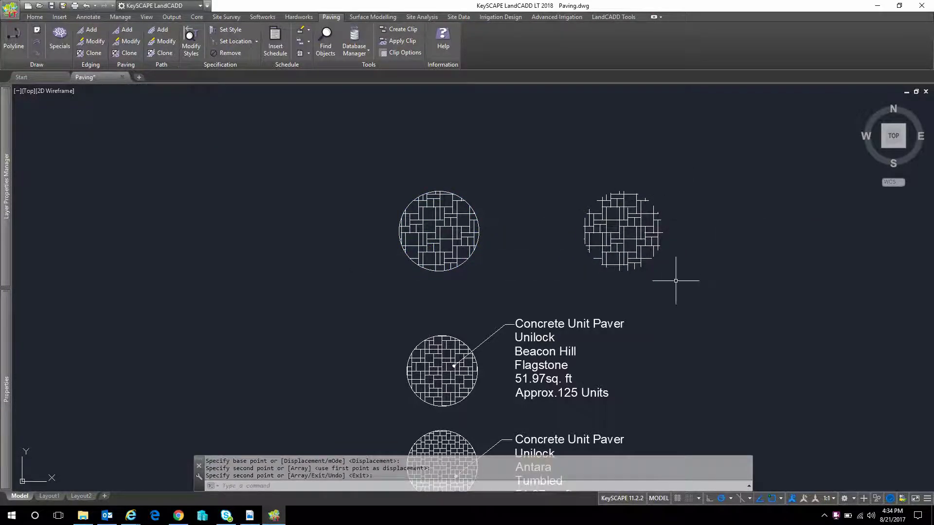
- Switch to the Unilock website in Chrome and open the Il Campo product page from the A-Z products
middle_click_drag(667, 250, 396, 222)
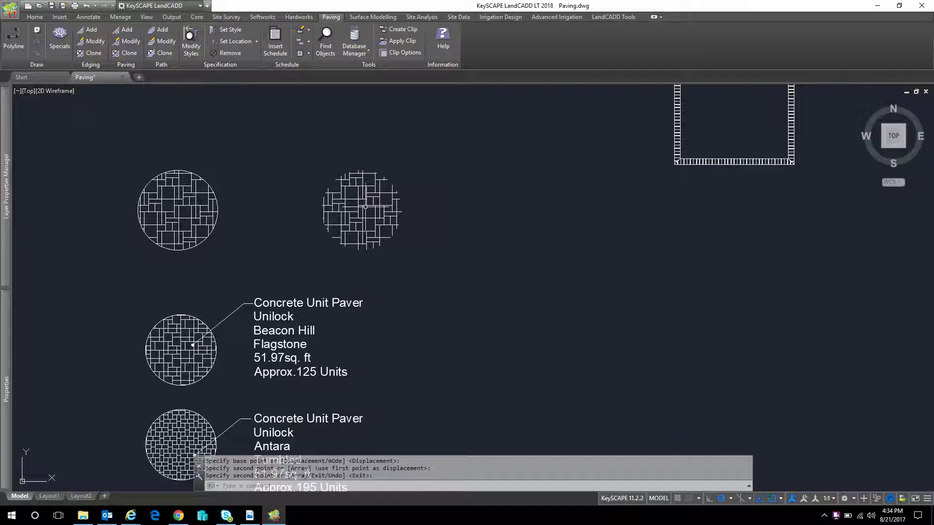
scroll(368, 225, "up", 2)
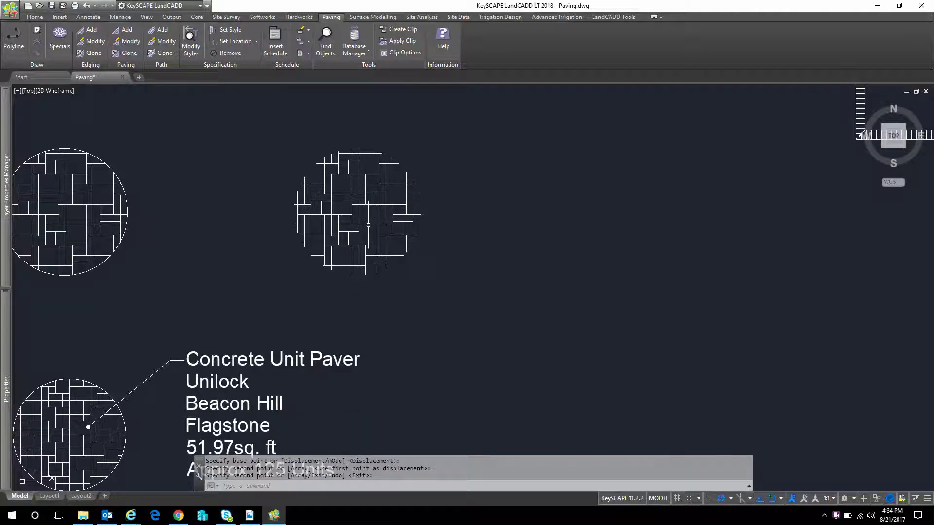
left_click(179, 515)
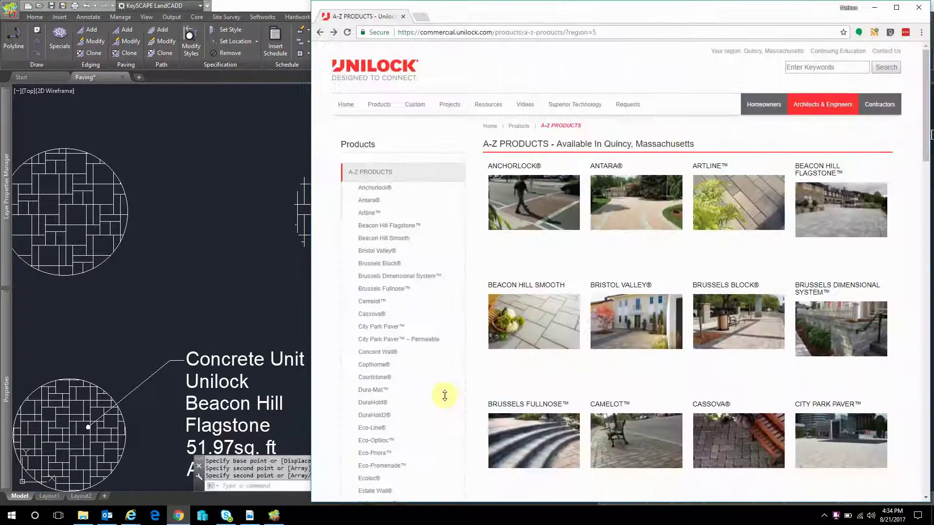
scroll(733, 265, "down", 15)
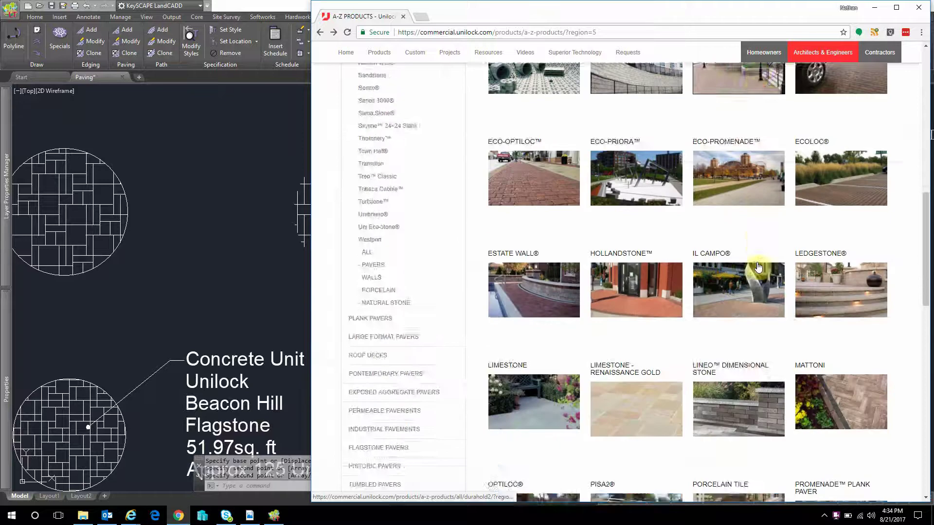
scroll(758, 267, "down", 2)
left_click(731, 188)
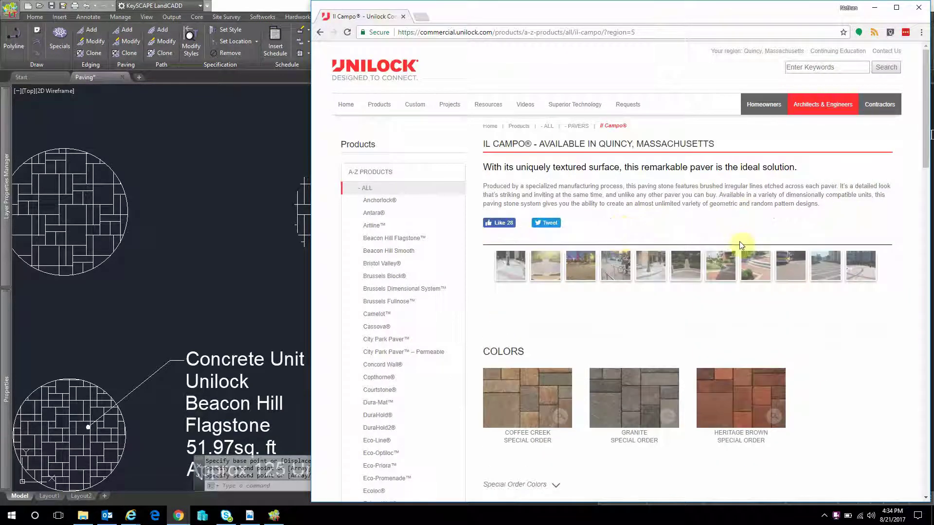
- Display the Il Campo laying patterns and locate the downloads for pattern Il Campo L
scroll(760, 257, "down", 15)
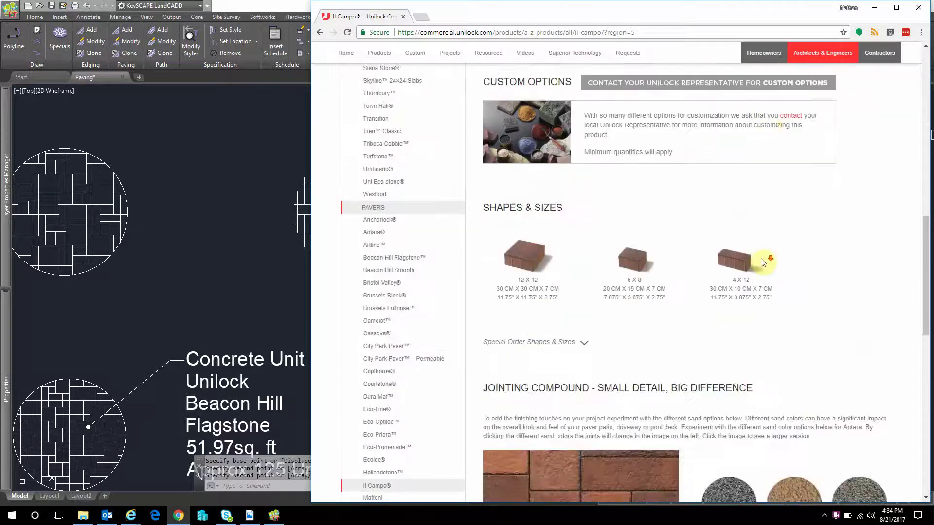
scroll(762, 262, "down", 9)
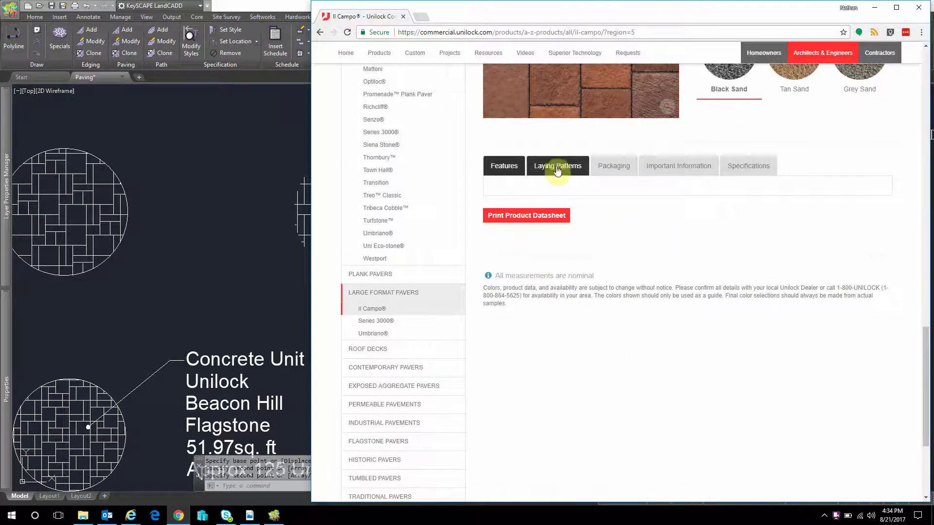
left_click(557, 168)
scroll(648, 198, "down", 3)
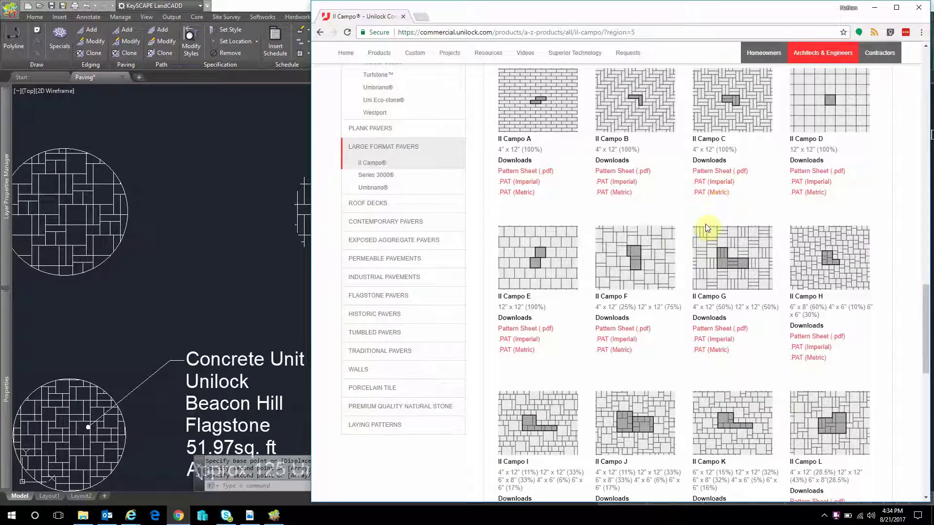
scroll(632, 316, "down", 2)
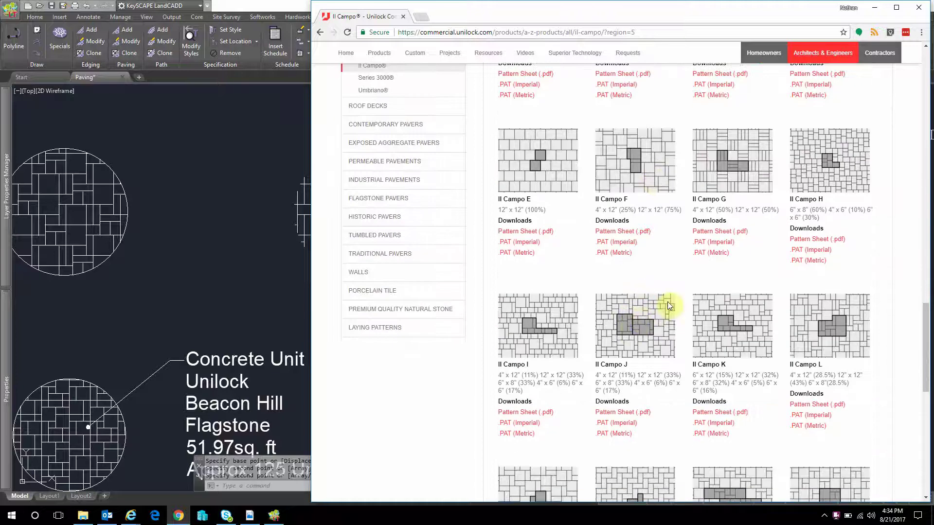
scroll(832, 330, "down", 1)
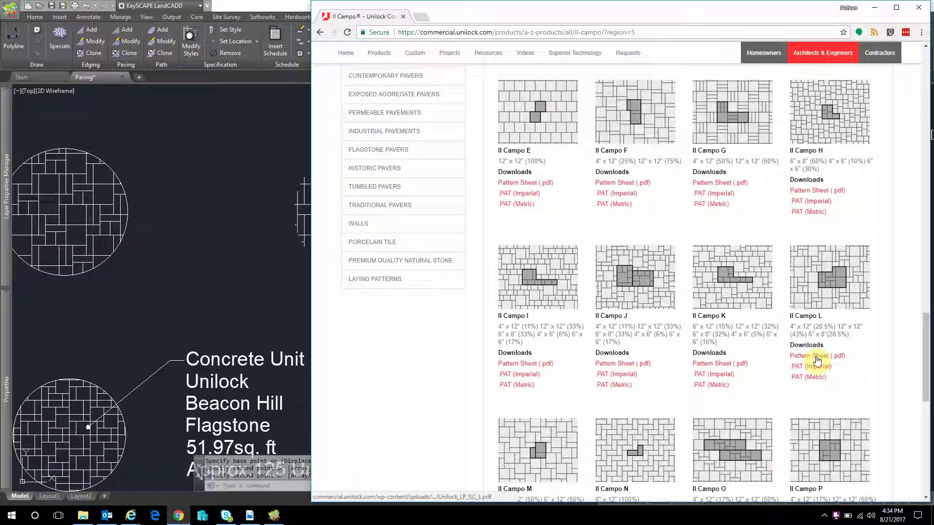
- Switch to the Il Campo Pattern L sheet in Acrobat Reader and place its window beside the copied hatch
left_click(249, 516)
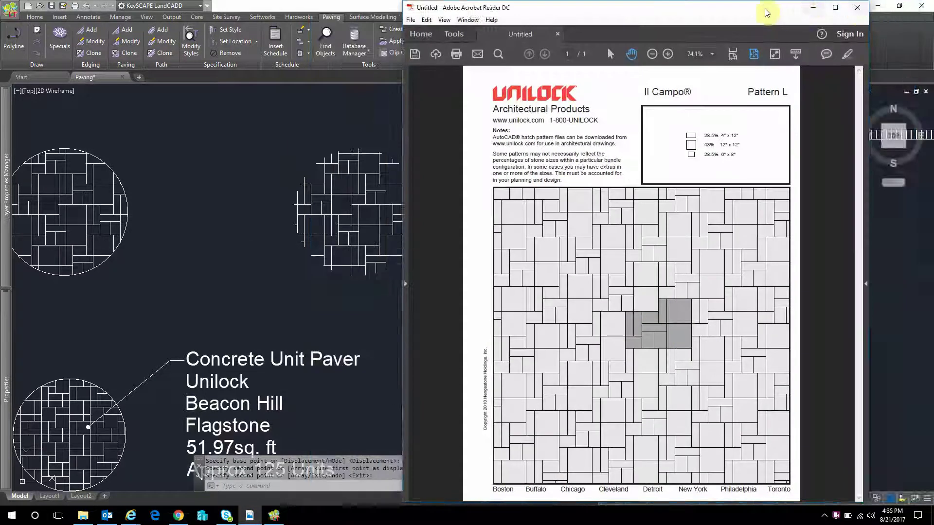
left_click_drag(765, 9, 818, 10)
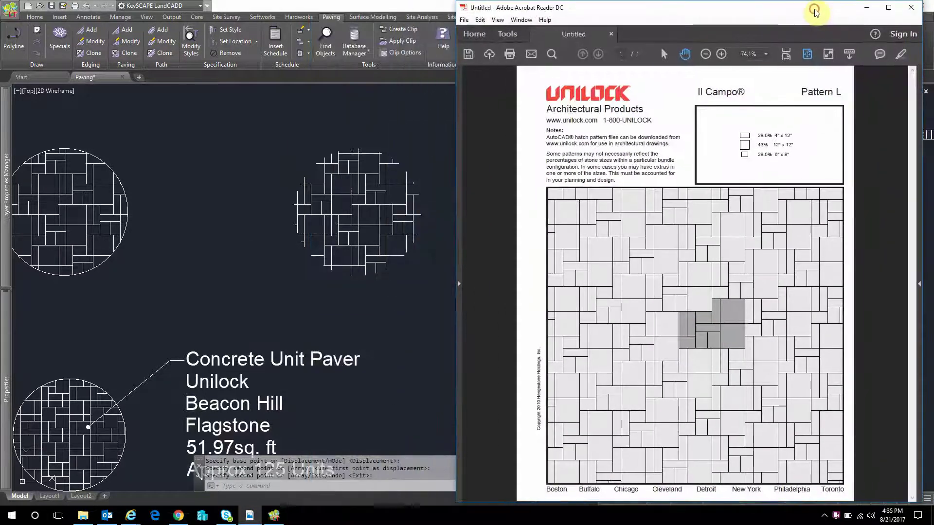
- Return to the paving drawing in LandCADD and create a new layer named Pattern
left_click(423, 134)
left_click(34, 17)
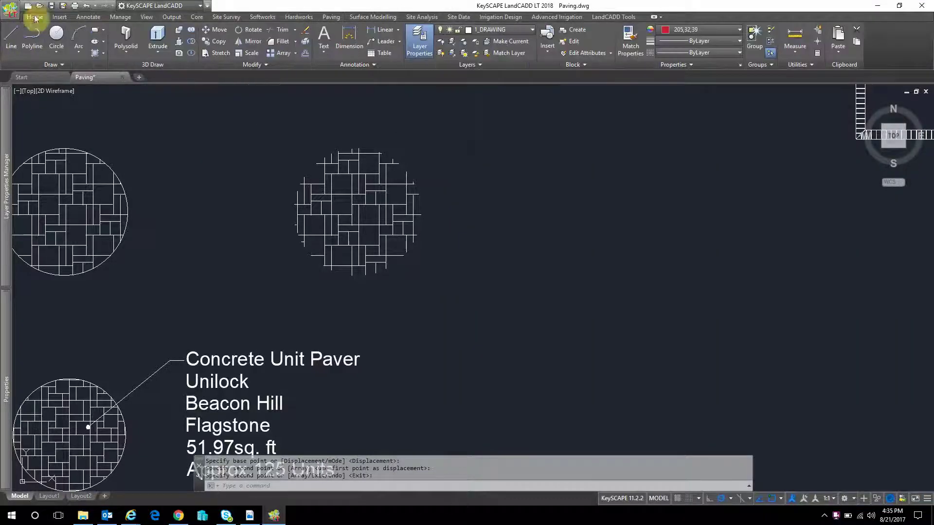
left_click(420, 43)
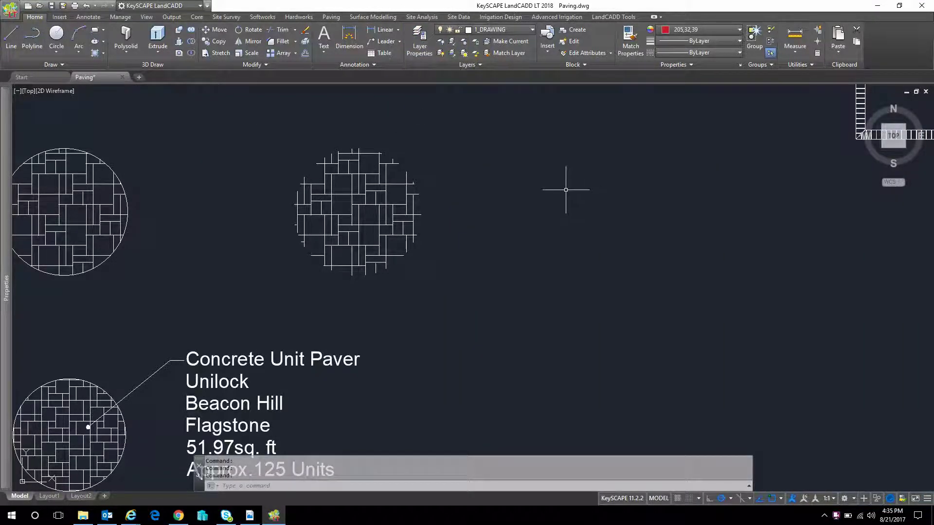
left_click(426, 38)
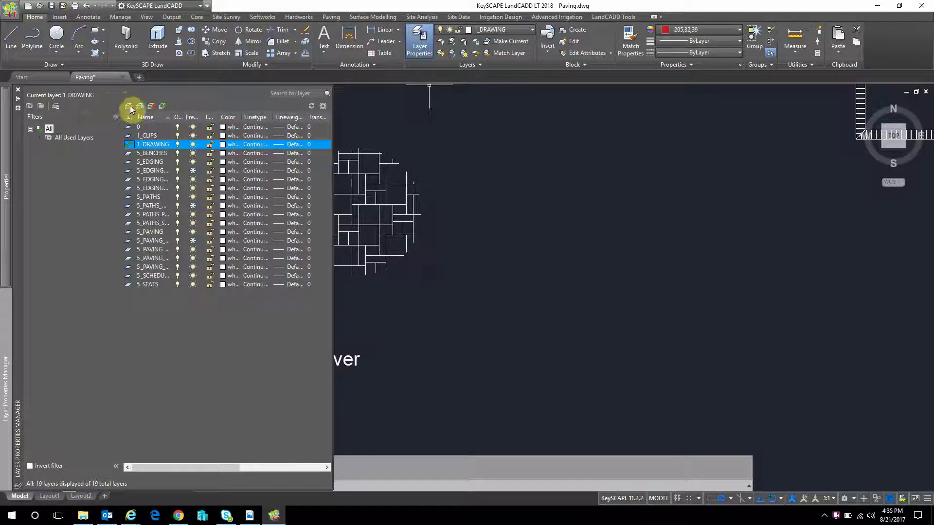
left_click(129, 107)
type("Pattern")
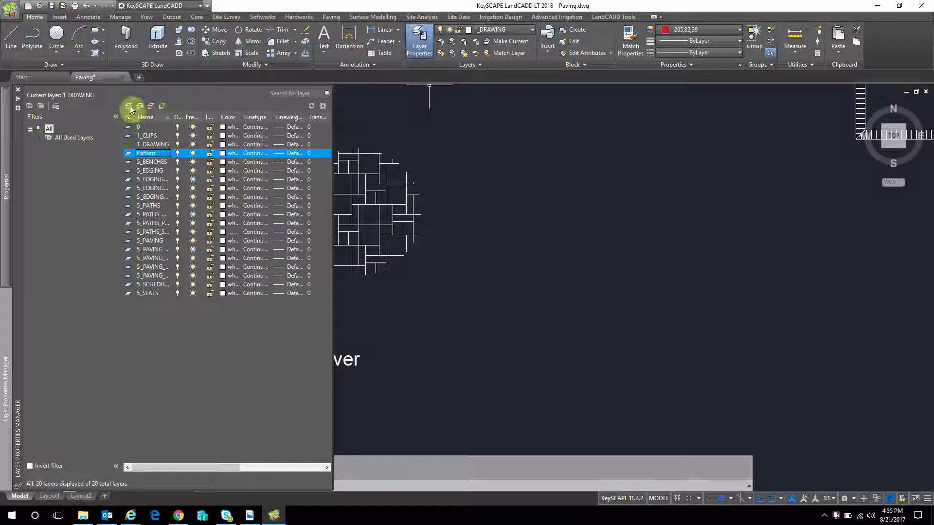
left_click(25, 161)
- Set the Pattern layer's color to red, make it the current layer, and close the layer manager
left_click(222, 152)
left_click(390, 278)
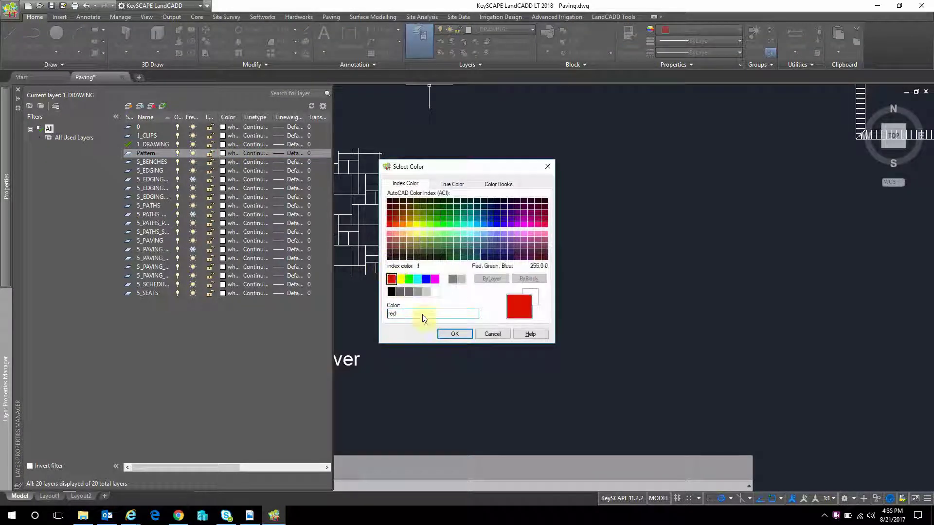
left_click(453, 335)
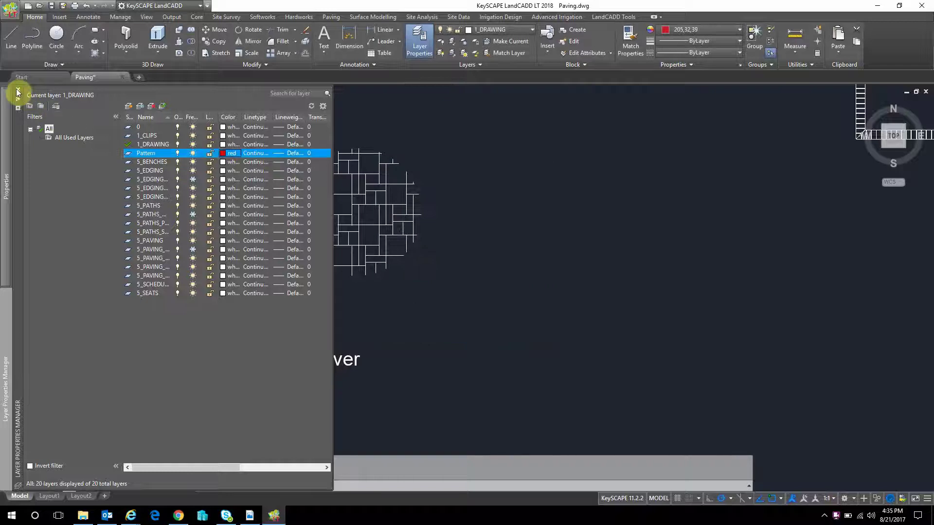
double_click(129, 153)
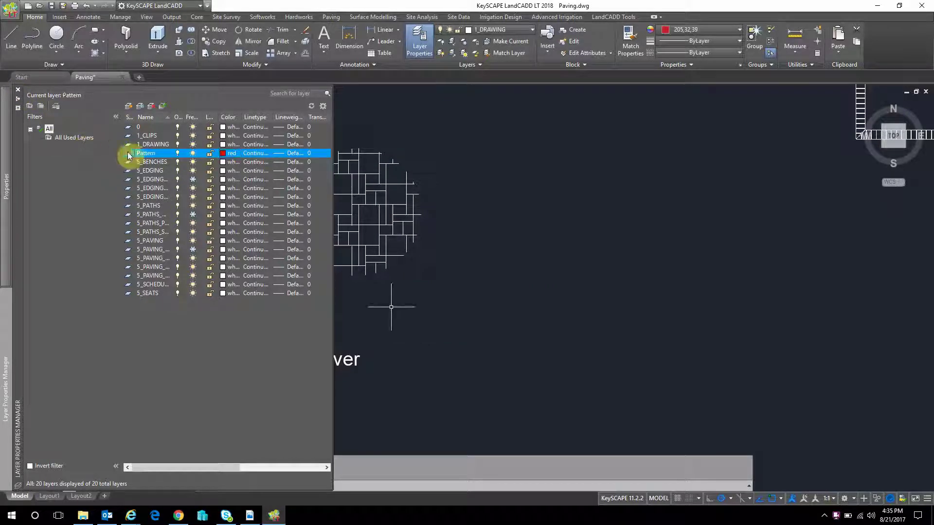
left_click(18, 89)
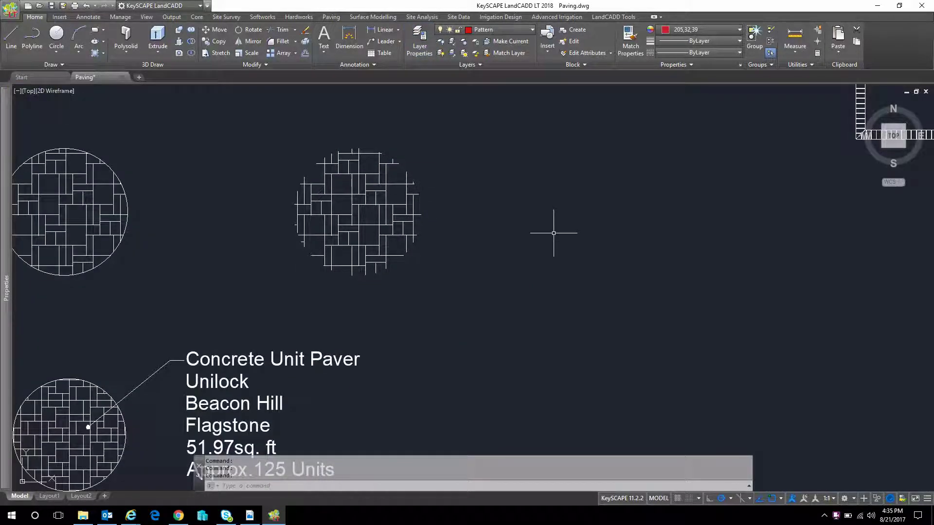
- Try to create boundary polylines from stones inside the copied hatch that has no enclosing circle
type("BO")
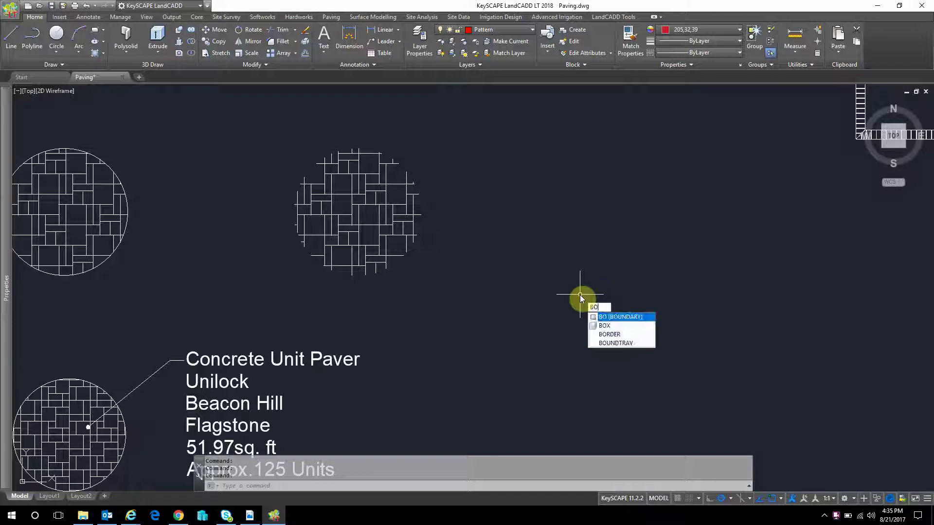
key("Return")
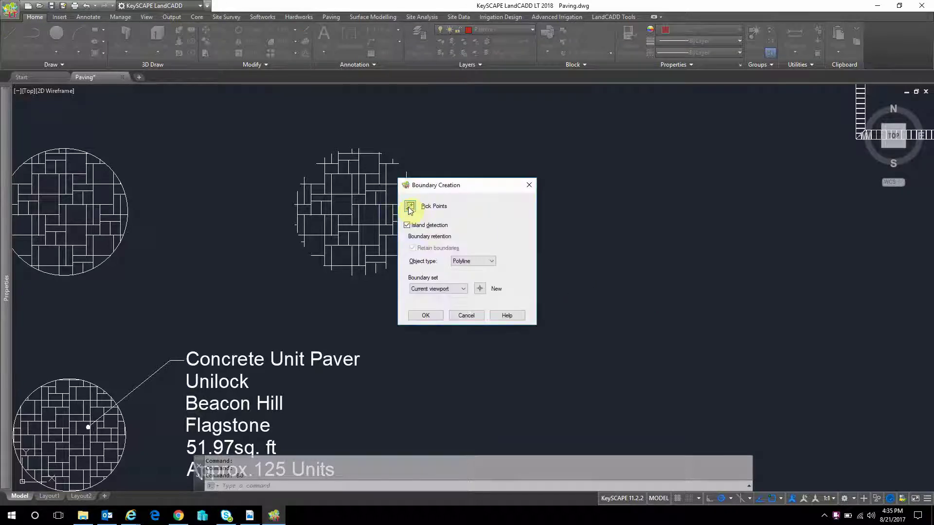
left_click(409, 207)
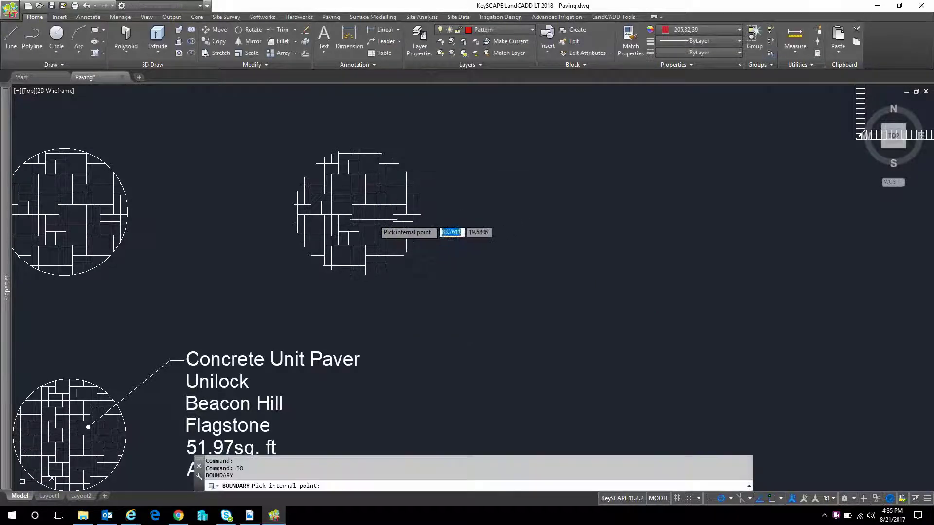
scroll(360, 194, "up", 4)
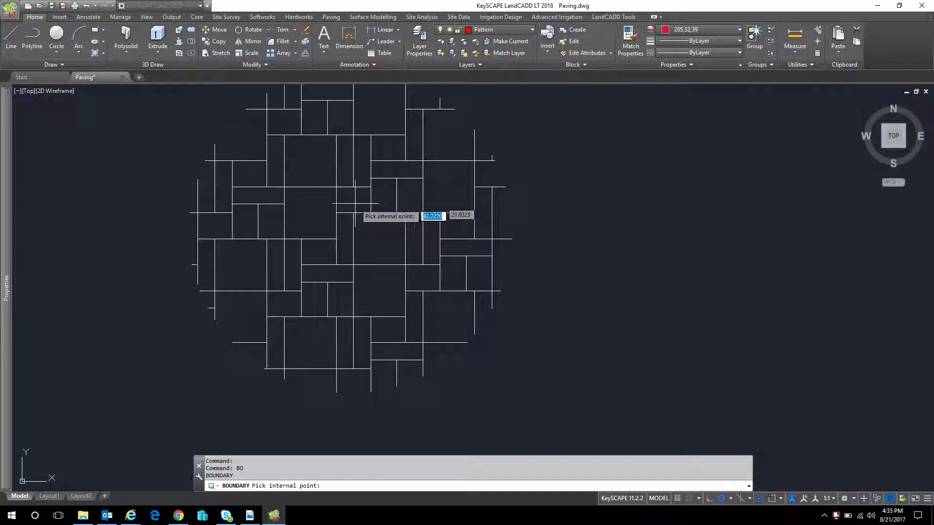
left_click(282, 304)
left_click(501, 280)
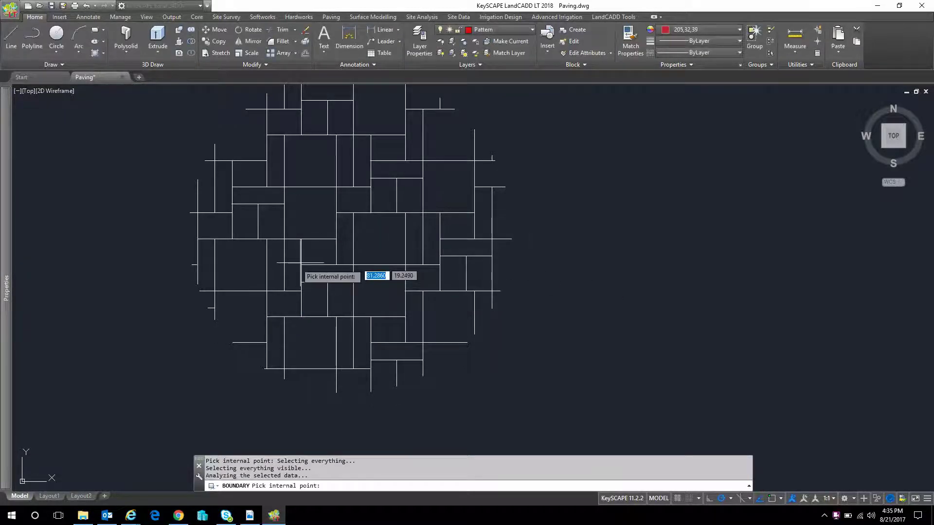
scroll(336, 265, "down", 2)
middle_click_drag(335, 265, 374, 263)
left_click(345, 264)
left_click(541, 267)
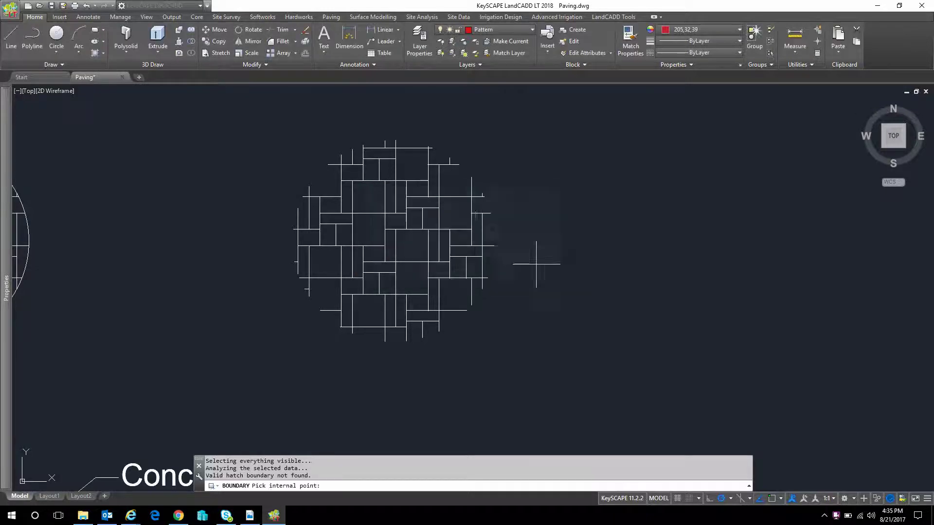
middle_click_drag(210, 246, 300, 230)
key("Escape")
- Erase the copied hatch that has no enclosing circle
scroll(545, 292, "down", 2)
left_click(619, 334)
left_click(460, 213)
type("e")
key("Return")
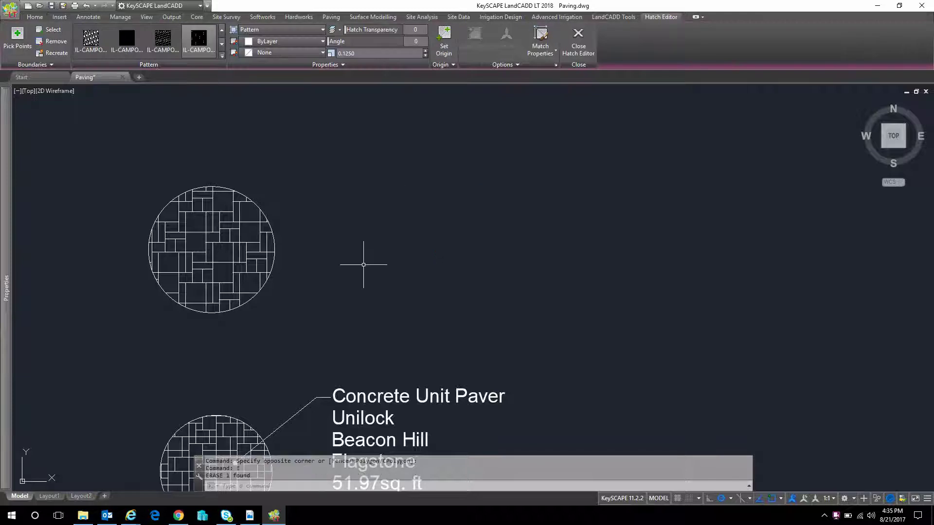
- Copy the upper paving circle together with its hatch horizontally into the empty space beside it
left_click(378, 312)
left_click(143, 140)
type("co")
key("Return")
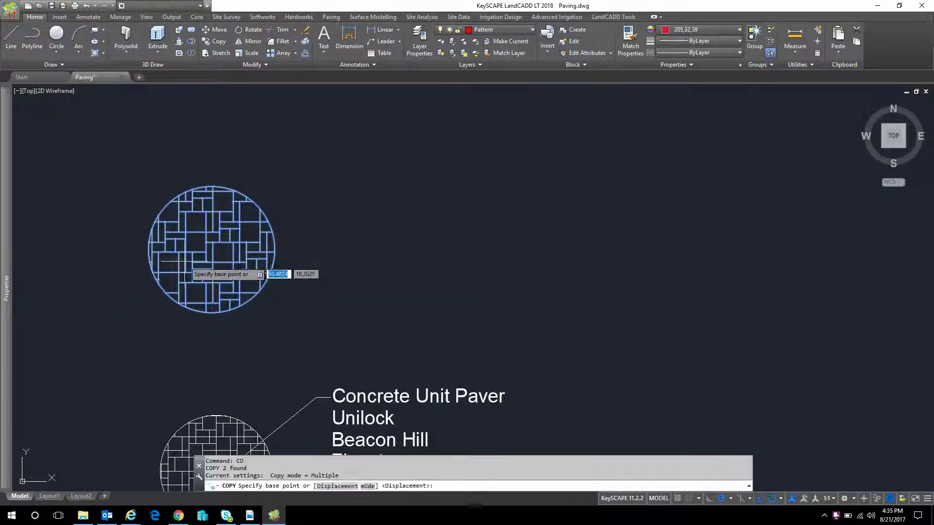
left_click(187, 259)
left_click(439, 258)
key("Return")
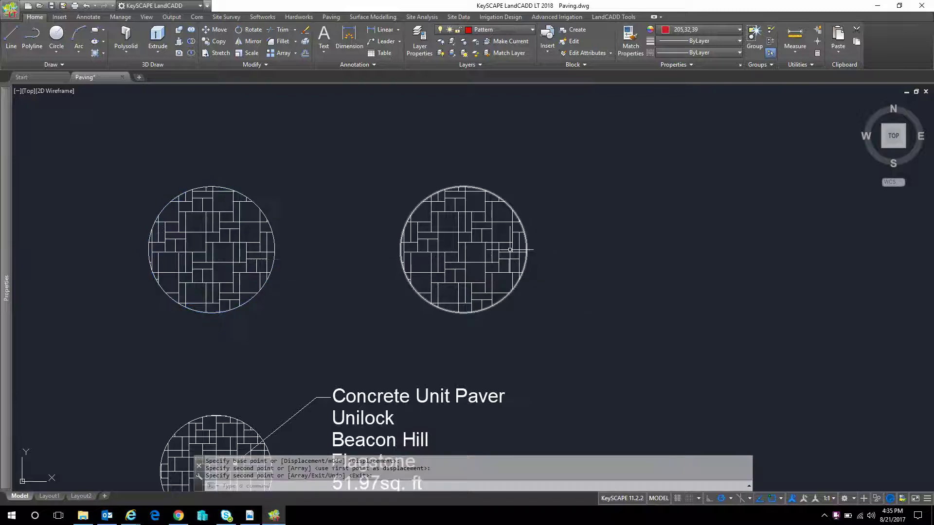
- Try to create a boundary polyline from one stone of the unexploded hatch in the copied circle
type("bc")
key("Return")
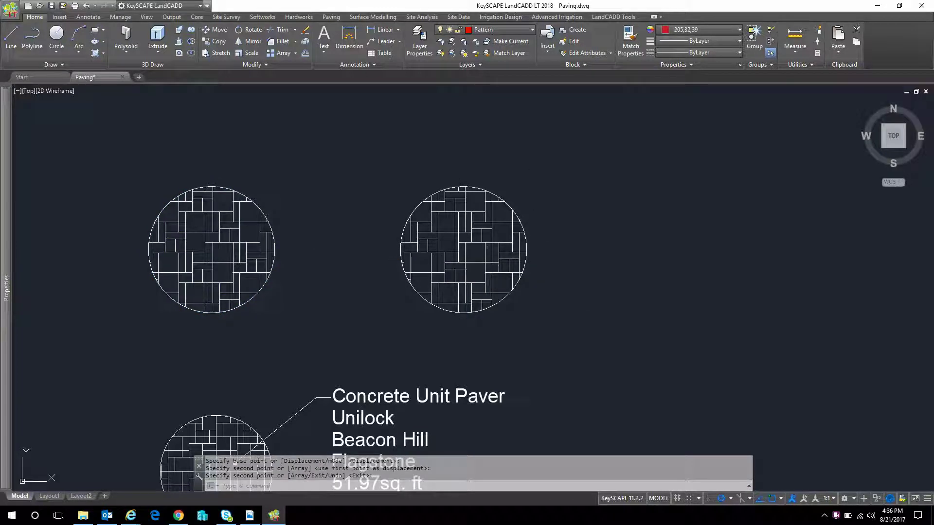
left_click(410, 207)
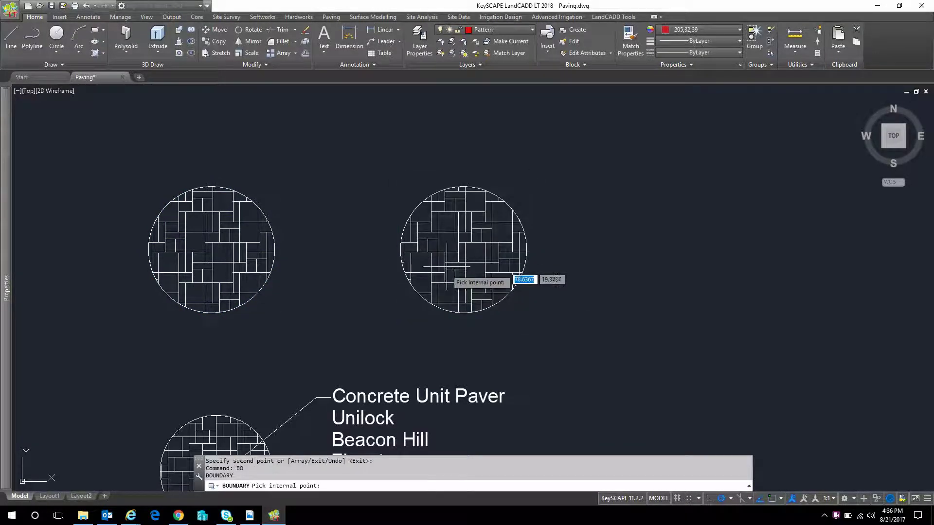
left_click(439, 278)
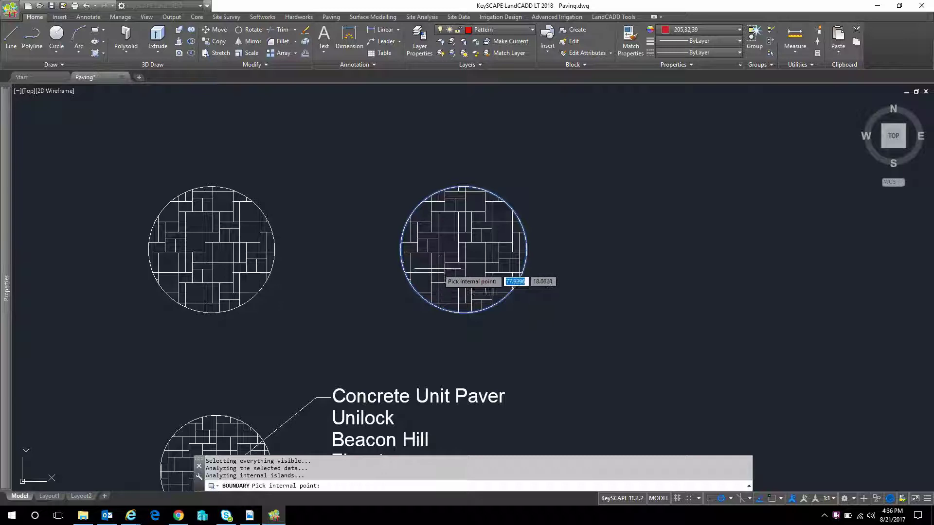
key("Escape")
- Explode the hatch inside the copied circle into separate lines and clear the selection
left_click(437, 264)
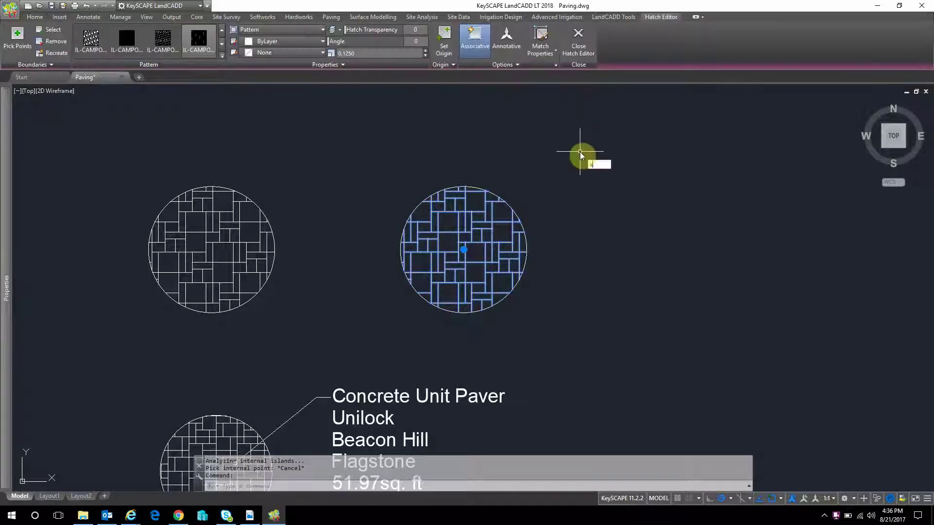
type("x")
key("Return")
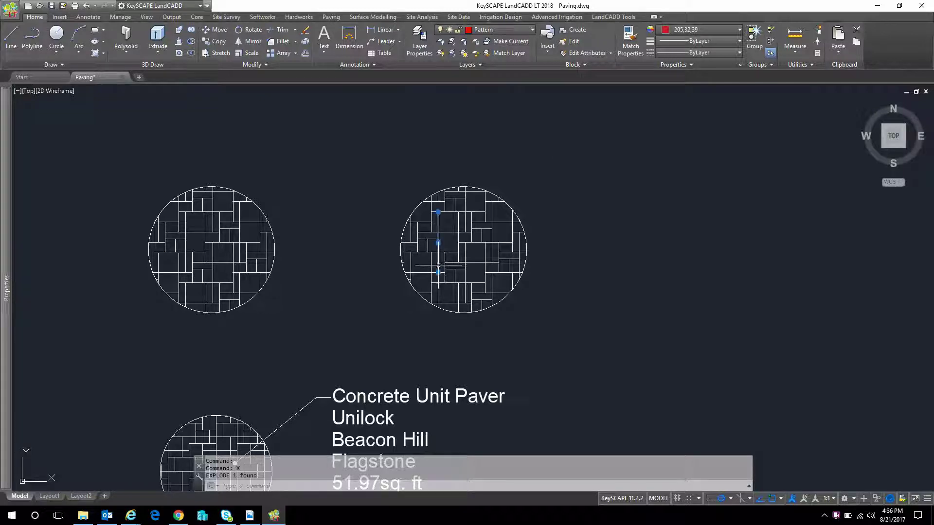
key("Escape")
scroll(458, 287, "up", 2)
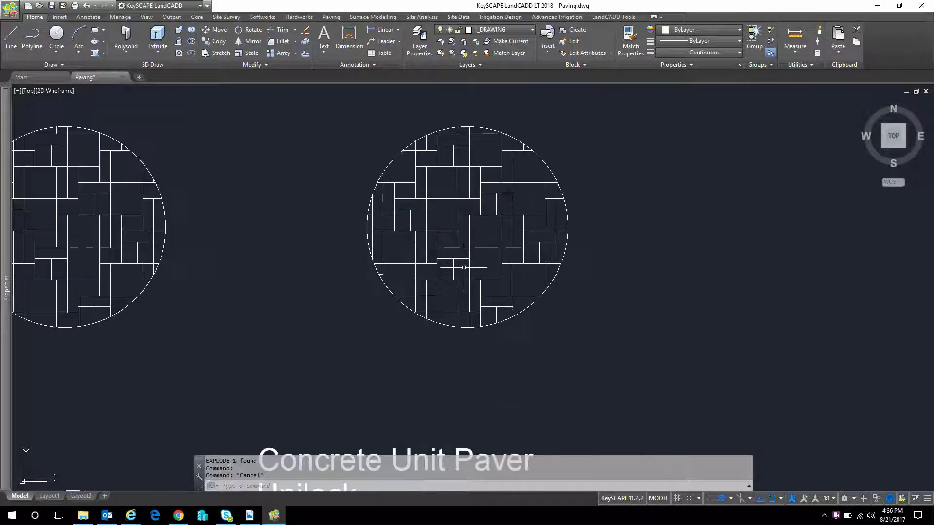
key("Escape")
left_click(465, 214)
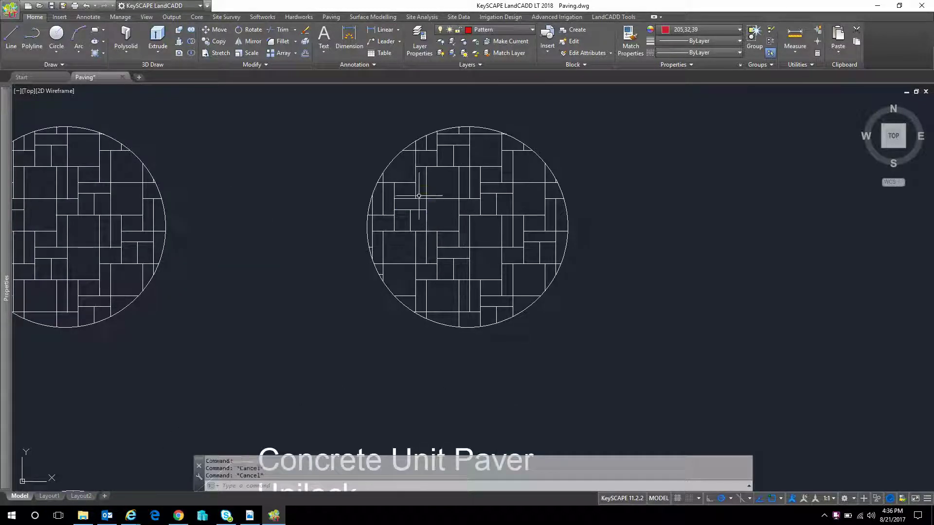
- Start a polyline boundary and pick inside each of the ten stones forming the repeating Il Campo L module in the copied circle
type("BO")
key("Return")
left_click(409, 208)
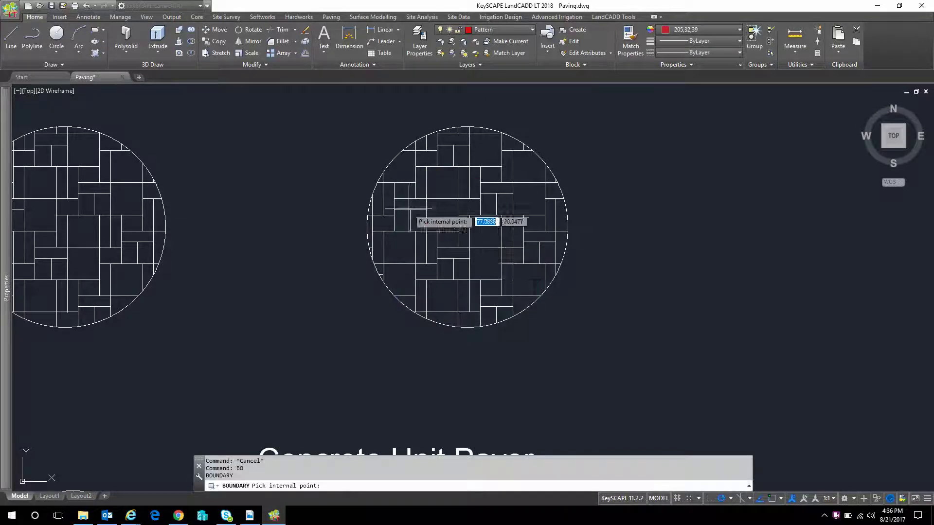
left_click(424, 273)
left_click(424, 251)
left_click(431, 249)
left_click(445, 239)
left_click(449, 253)
left_click(446, 268)
left_click(461, 268)
left_click(486, 264)
left_click(484, 234)
left_click(463, 232)
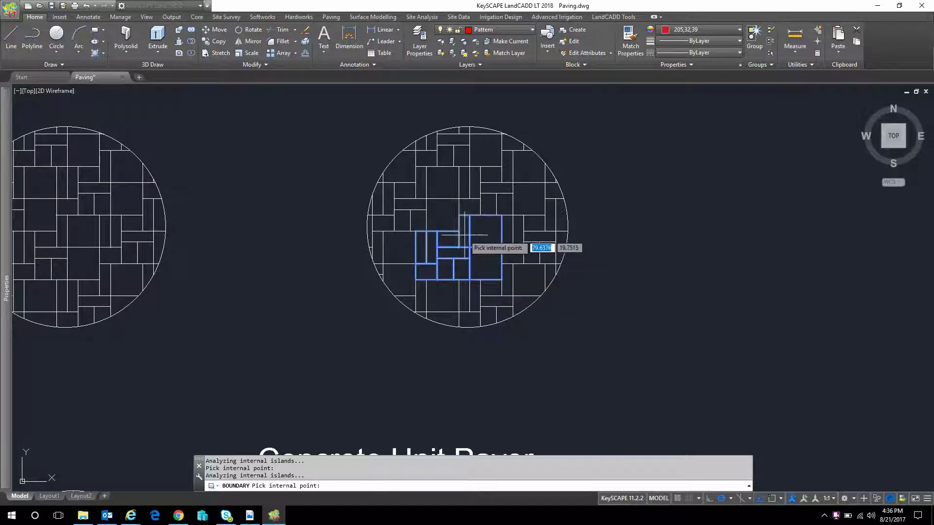
- Check the picked stones against the shaded module on the Pattern L sheet in Acrobat Reader, return to the drawing, and create their boundaries
left_click(251, 518)
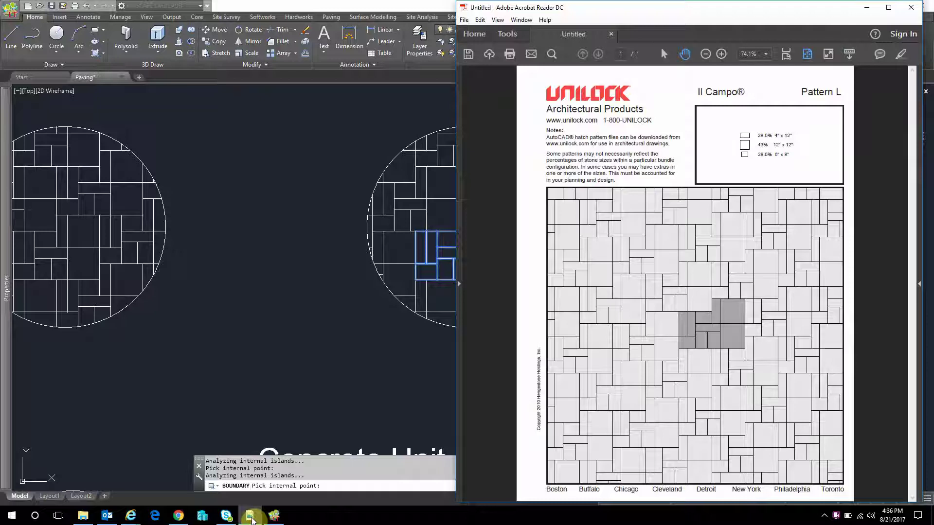
left_click(251, 517)
key("Return")
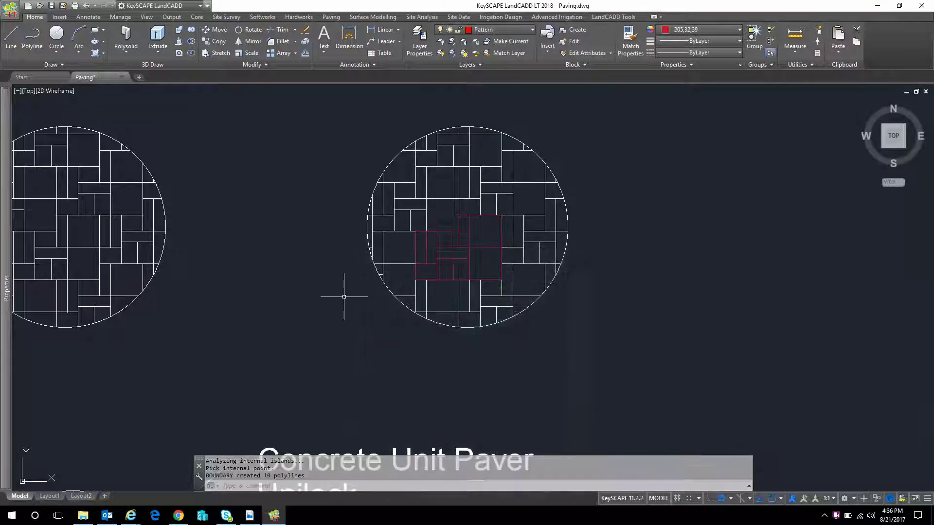
- Isolate the Pattern layer using one of the red stone outlines
scroll(438, 239, "down", 3)
middle_click_drag(477, 204, 420, 166)
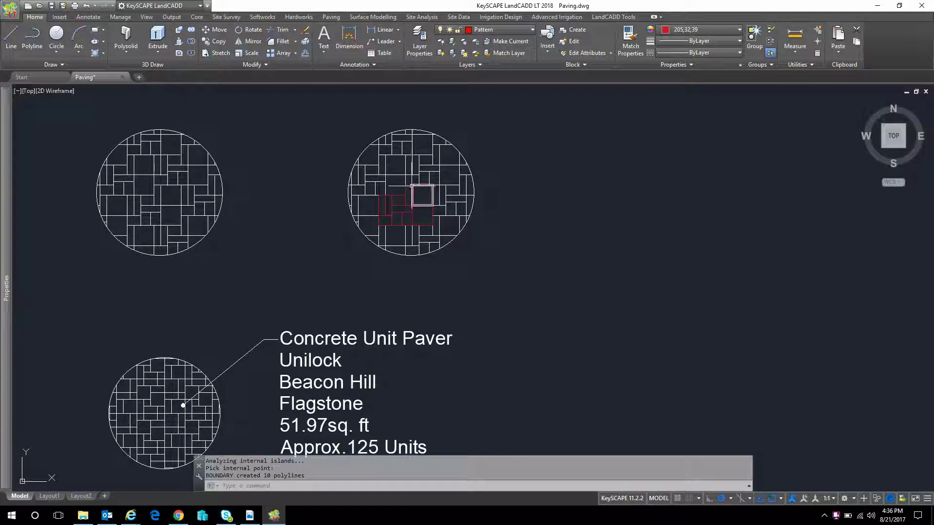
left_click(432, 196)
left_click(452, 41)
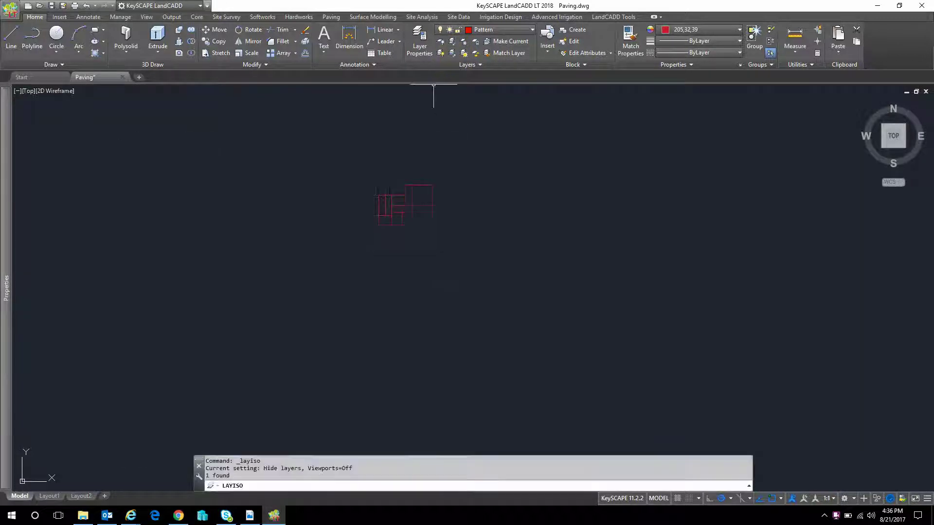
- Move all ten red stone outlines horizontally into the empty space beyond the copied circle
left_click(344, 161)
left_click(452, 236)
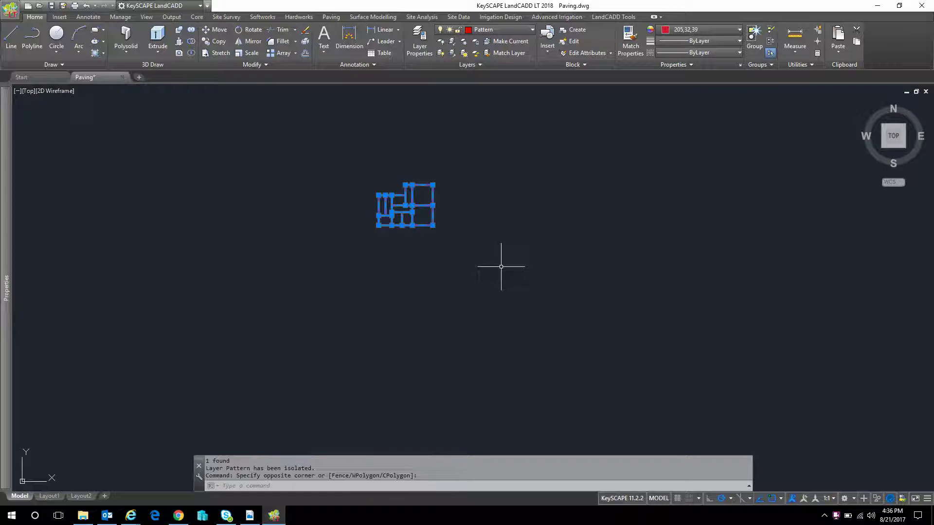
type("m")
key("Return")
left_click(412, 211)
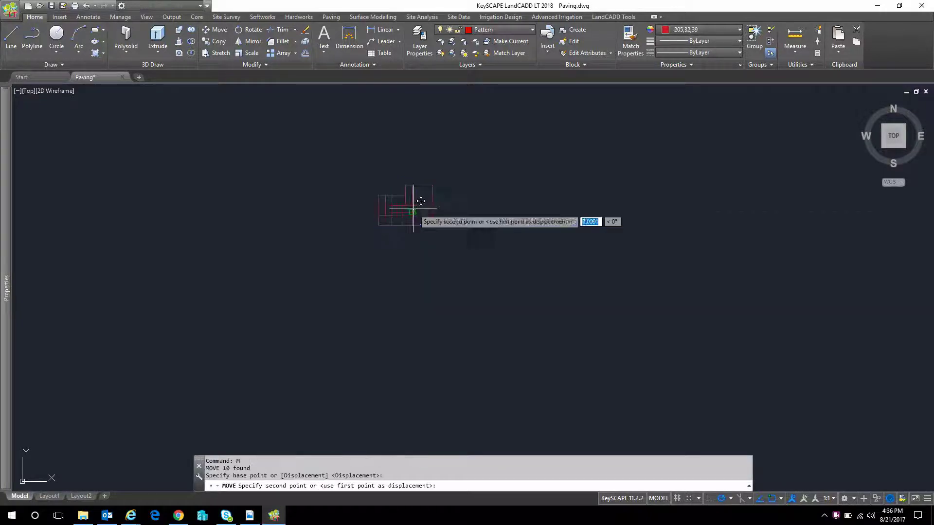
left_click(631, 211)
key("Escape")
- Restore the previous layer state to bring back the layers hidden by the isolation
left_click(444, 65)
left_click(410, 99)
left_click(474, 87)
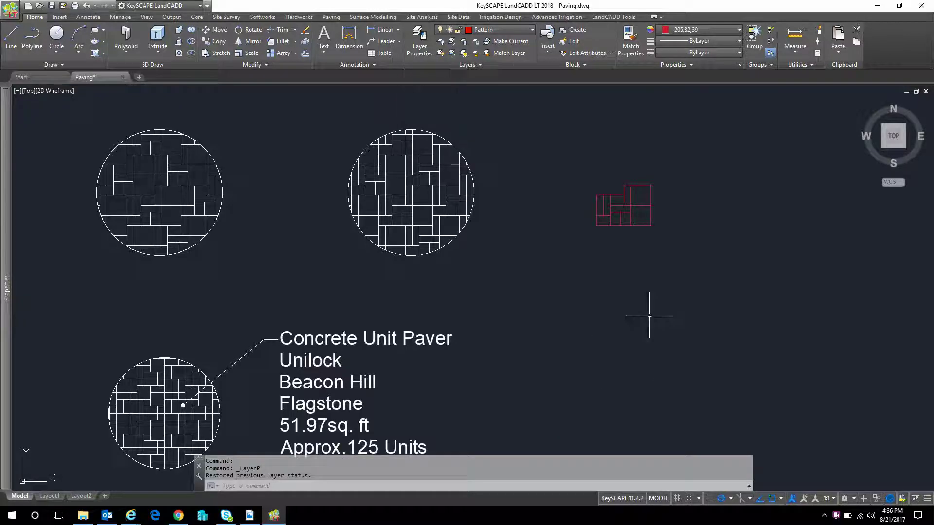
- Examine the red module up close, checking that individual stones such as the large squares are separate closed outlines
scroll(654, 197, "up", 2)
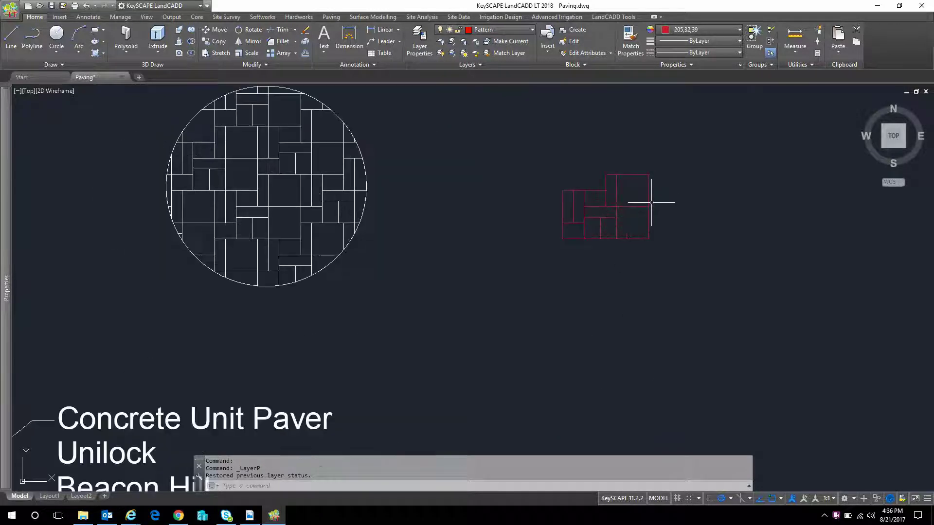
mouse_move(630, 194)
middle_mouse_down()
mouse_move(526, 211)
mouse_move(515, 198)
middle_mouse_up()
scroll(522, 202, "up", 1)
left_click(528, 191)
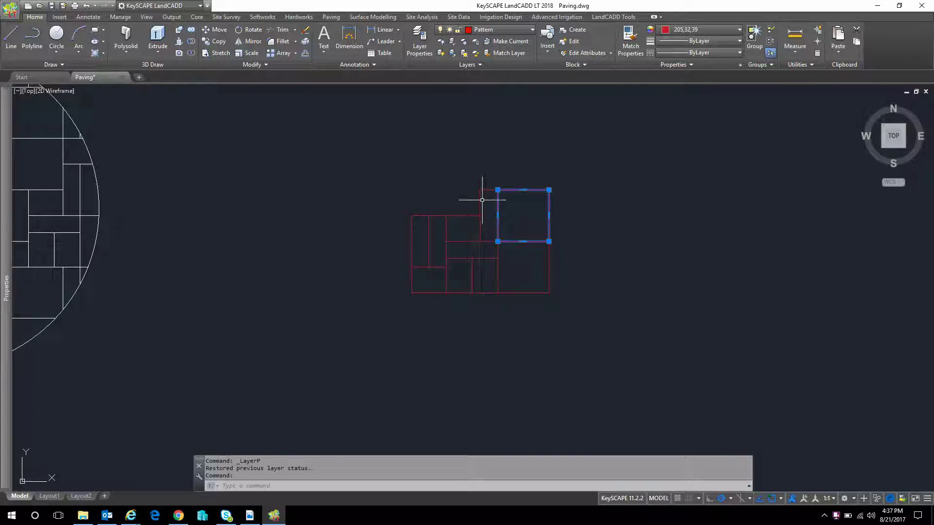
scroll(543, 298, "up", 2)
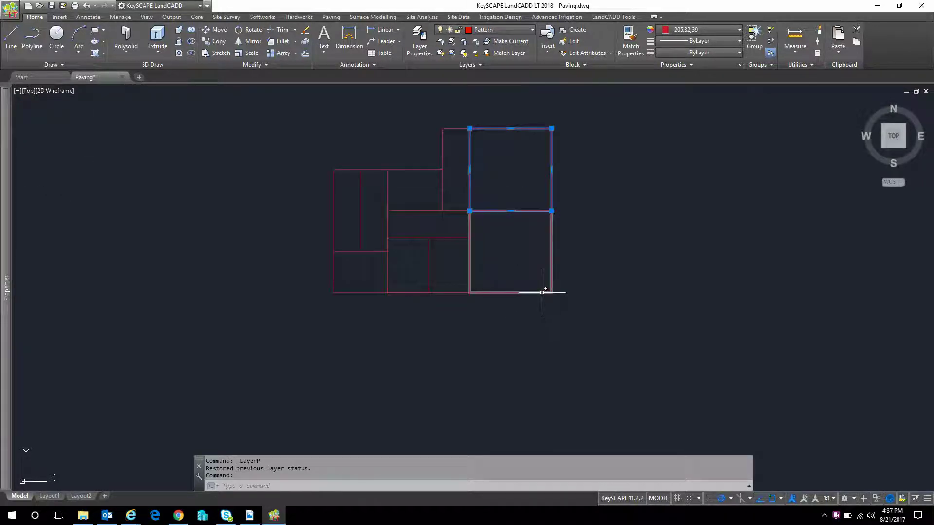
key("Escape")
left_click(545, 292)
key("Escape")
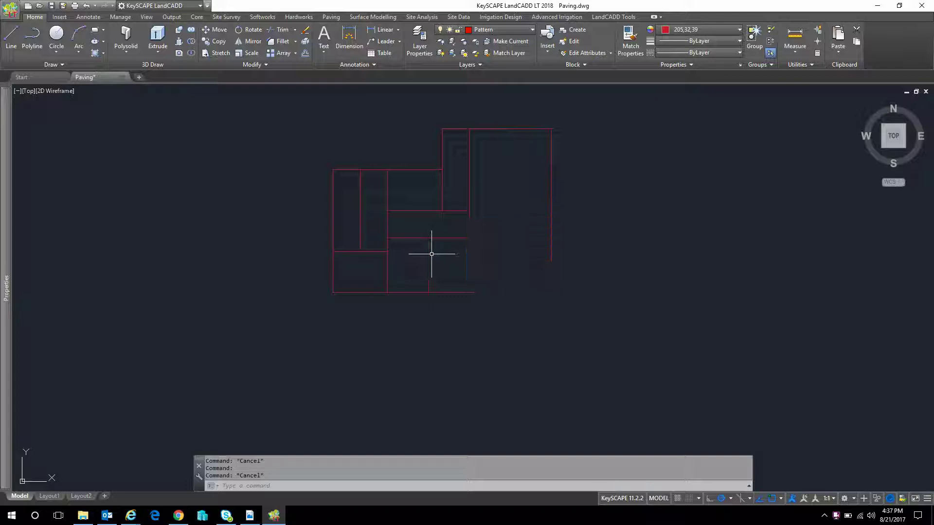
left_click(425, 253)
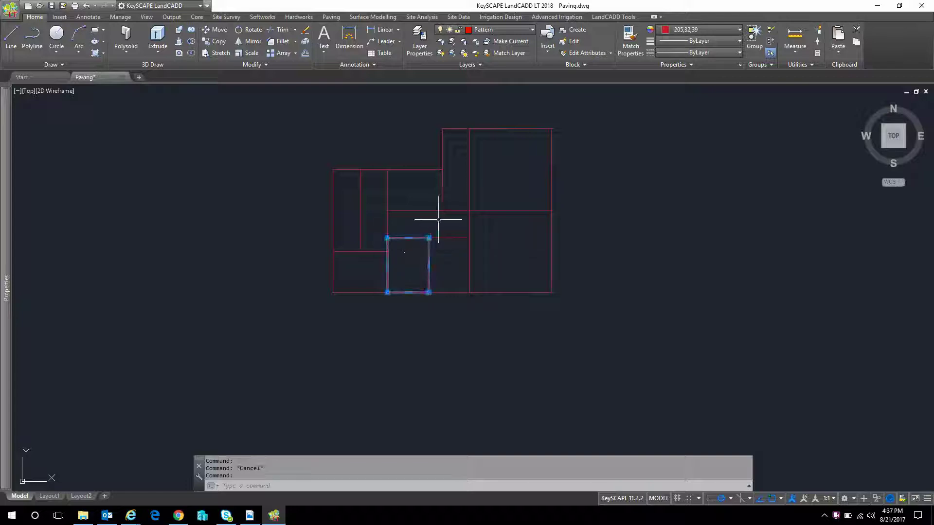
key("Escape")
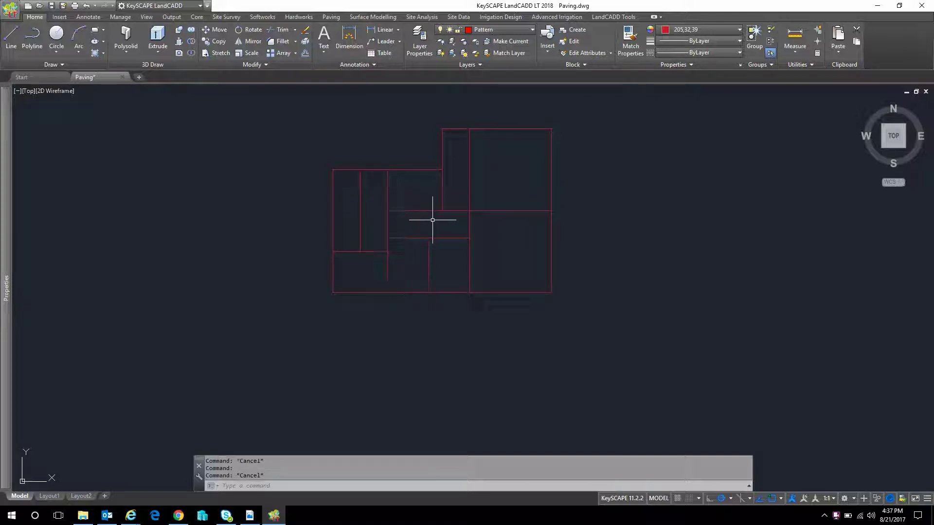
scroll(434, 220, "up", 2)
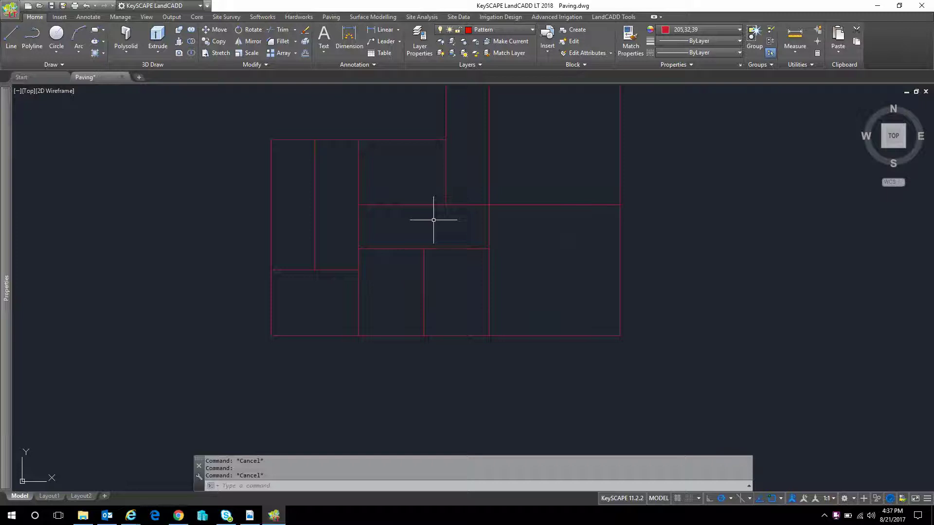
scroll(452, 213, "up", 2)
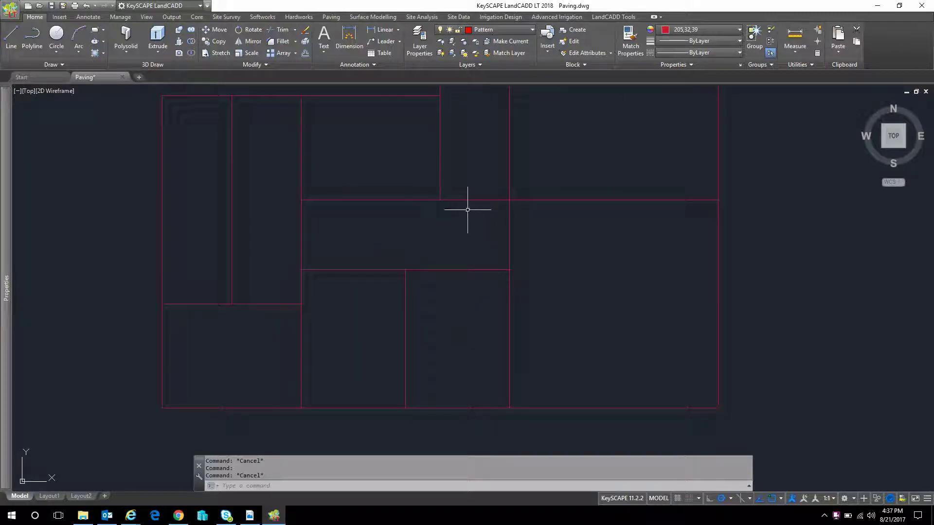
scroll(477, 226, "down", 2)
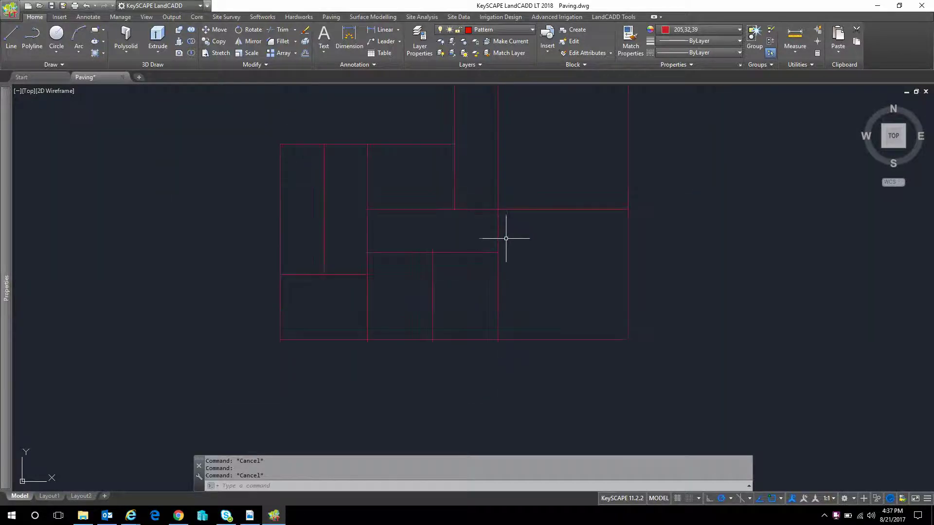
scroll(516, 234, "down", 2)
scroll(524, 237, "down", 2)
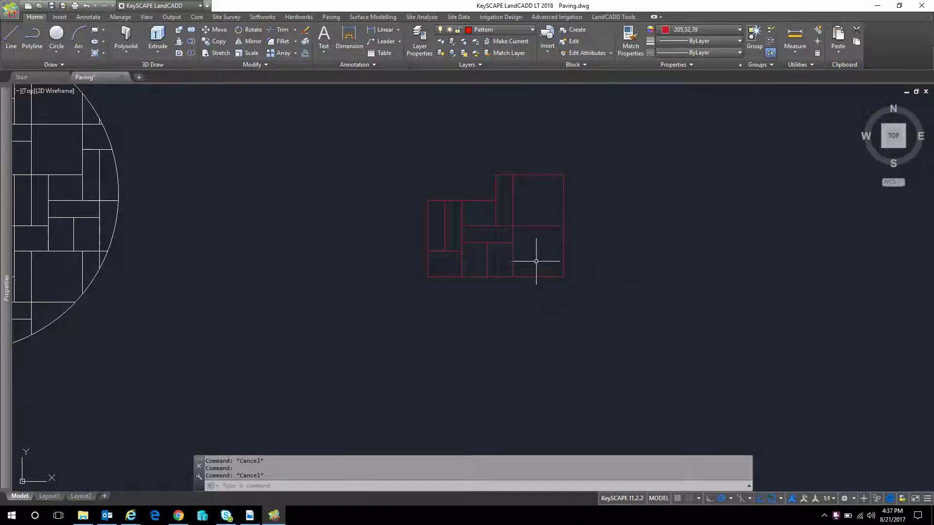
- Copy all ten red outlines from the module's lower-left corner to the upper-left corner of its tall narrow stone beside the top square
scroll(532, 261, "down", 4)
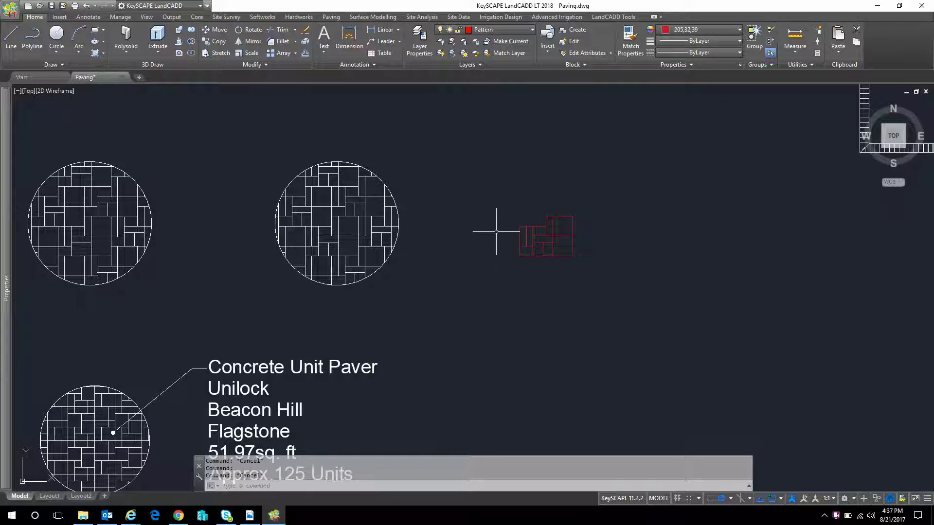
left_click(497, 193)
left_click(619, 291)
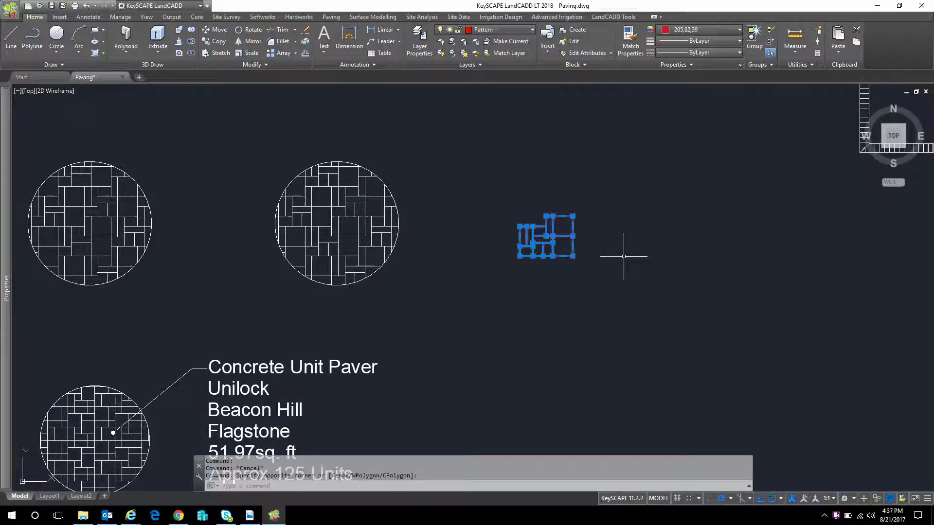
type("co")
key("Return")
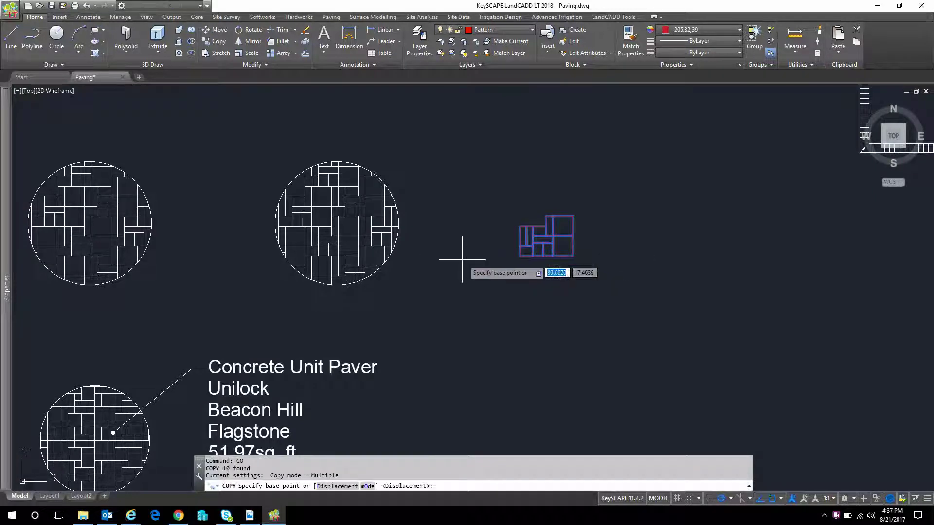
left_click(520, 256)
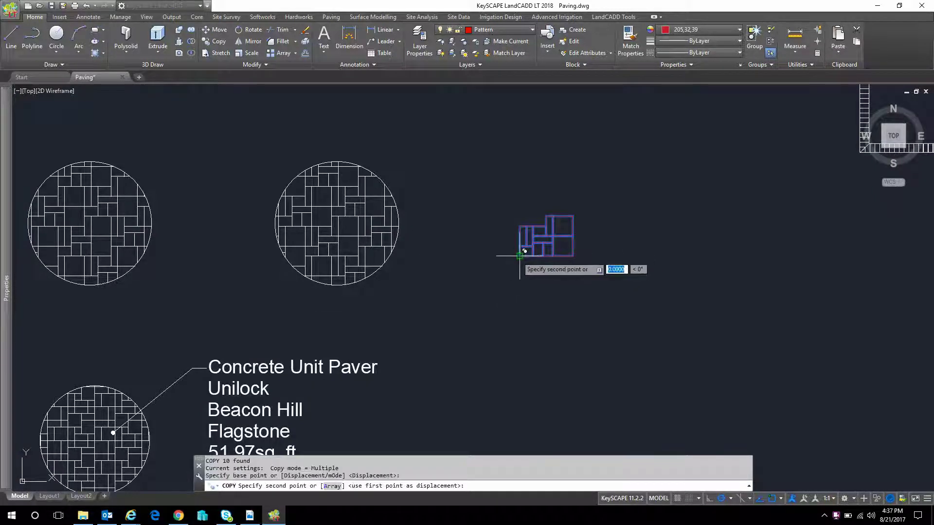
scroll(520, 255, "up", 2)
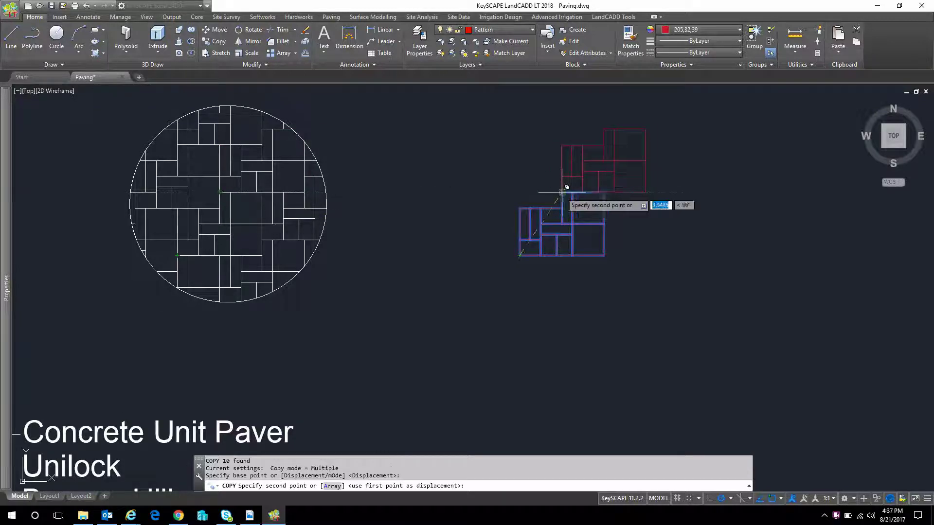
left_click(563, 193)
key("Return")
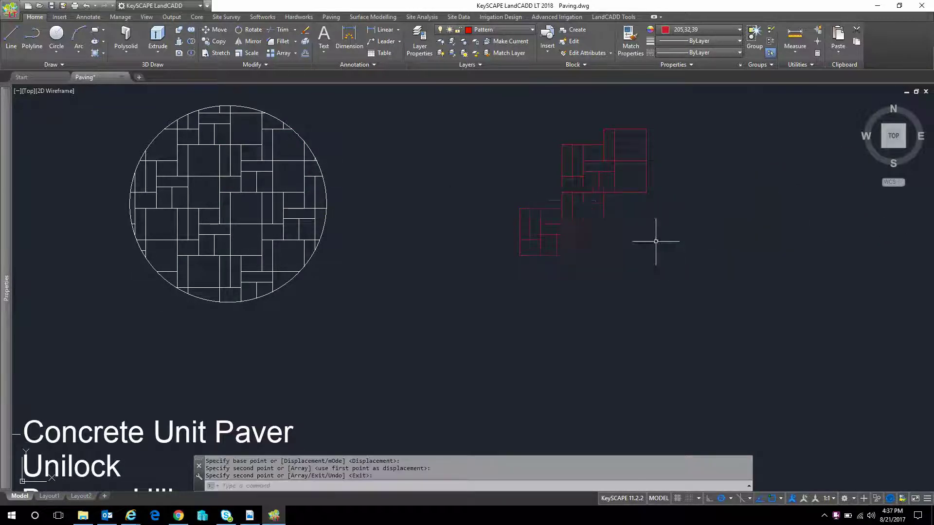
- Create a new paving pattern of type Pattern in the Pattern Manager from predrawn geometry, using the lower module's ten outlines
scroll(605, 248, "up", 3)
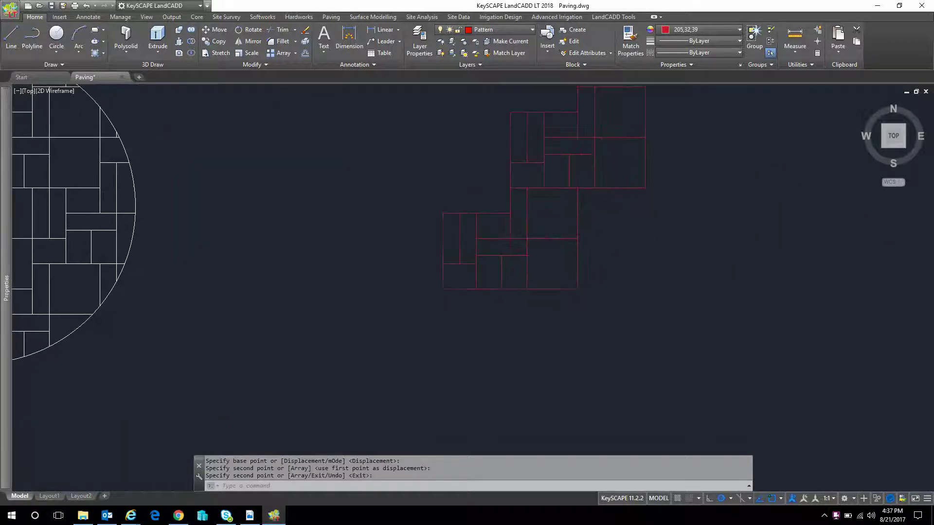
left_click(331, 17)
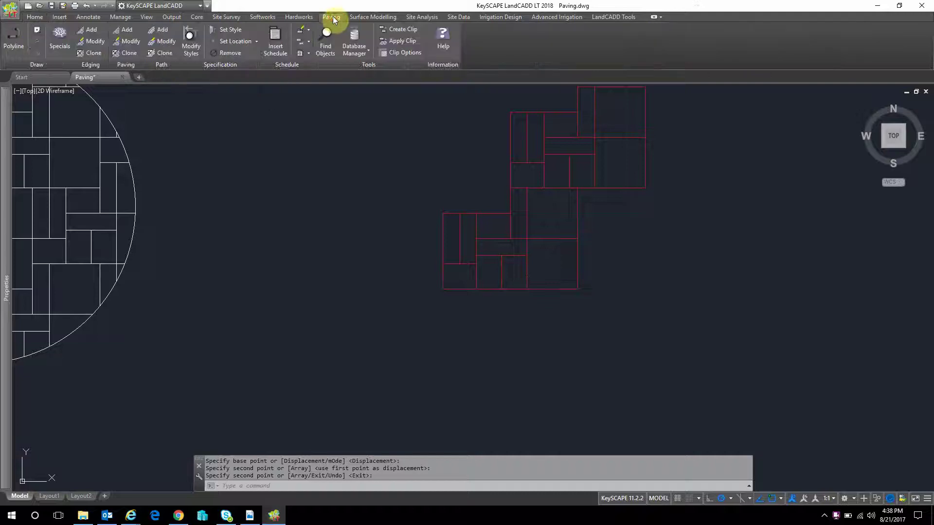
left_click(360, 54)
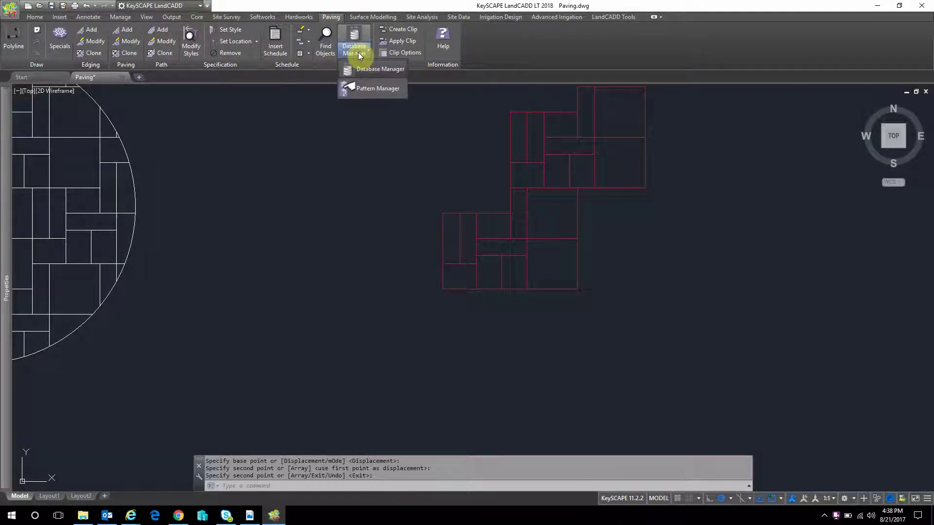
left_click(377, 89)
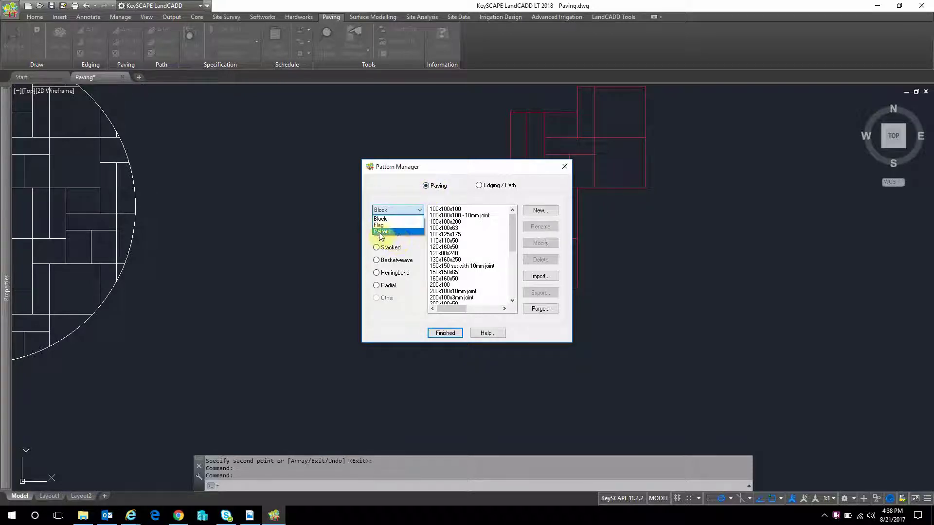
left_click(394, 233)
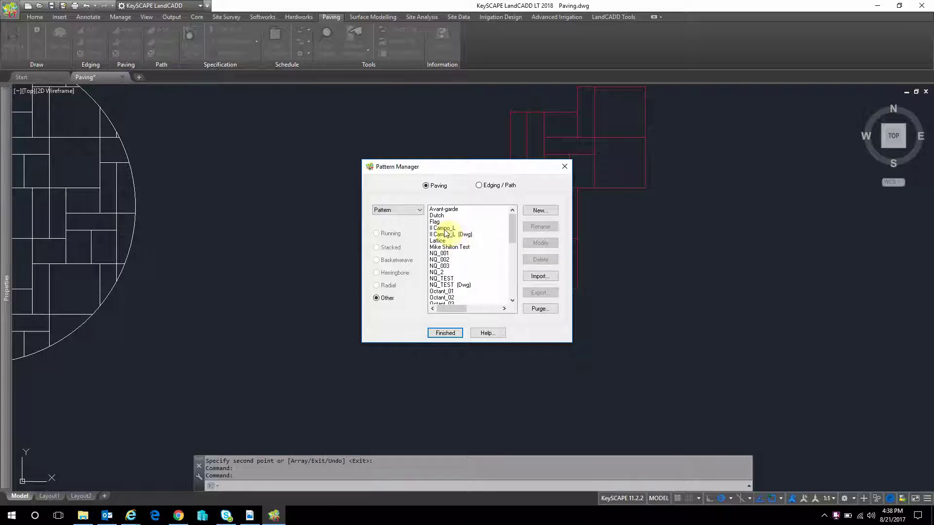
left_click(539, 210)
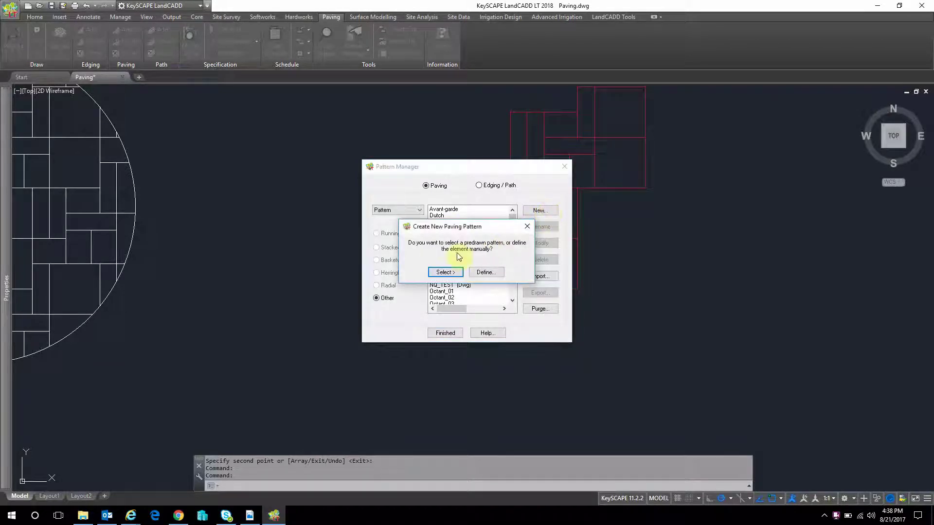
left_click(442, 272)
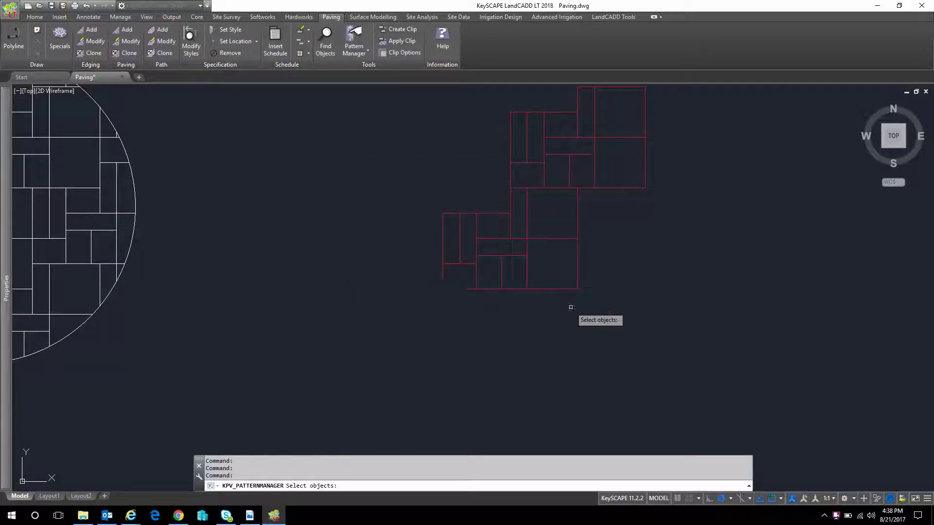
left_click(619, 316)
left_click(374, 207)
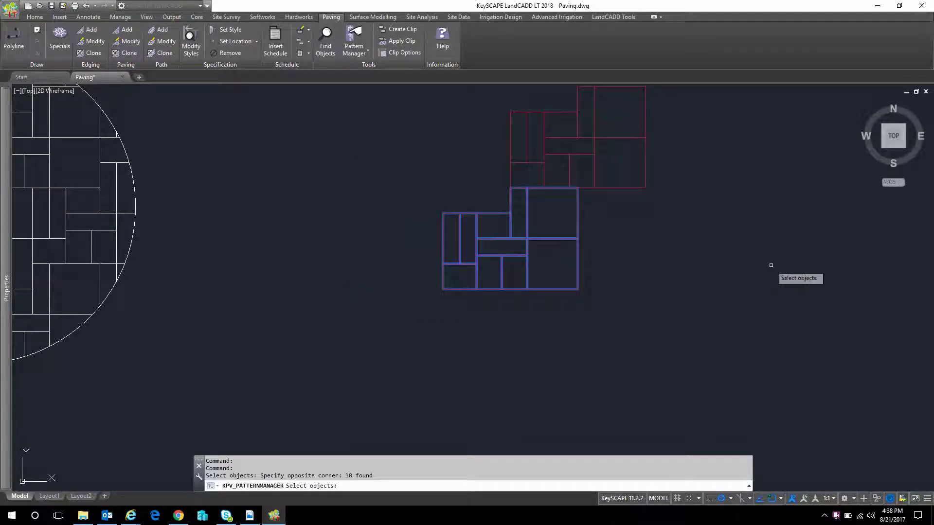
key("Return")
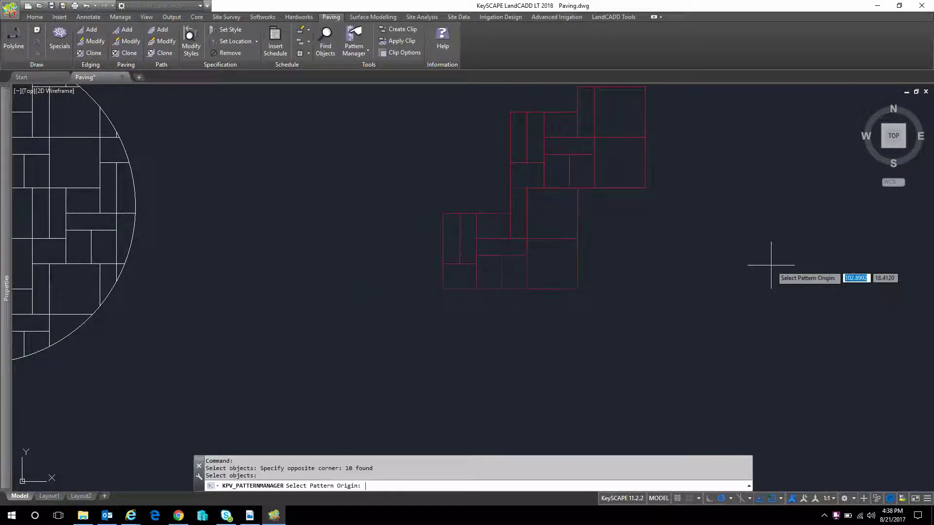
- Set the pattern origin at the lower module's lower-left corner, column offset at its lower-right corner, and row offset at the copied module's lower-left corner
left_click(443, 289)
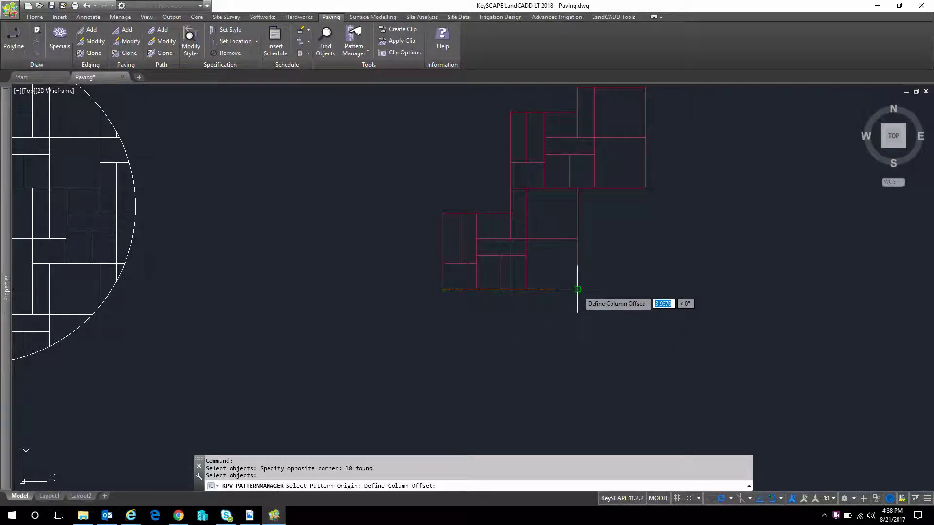
left_click(577, 289)
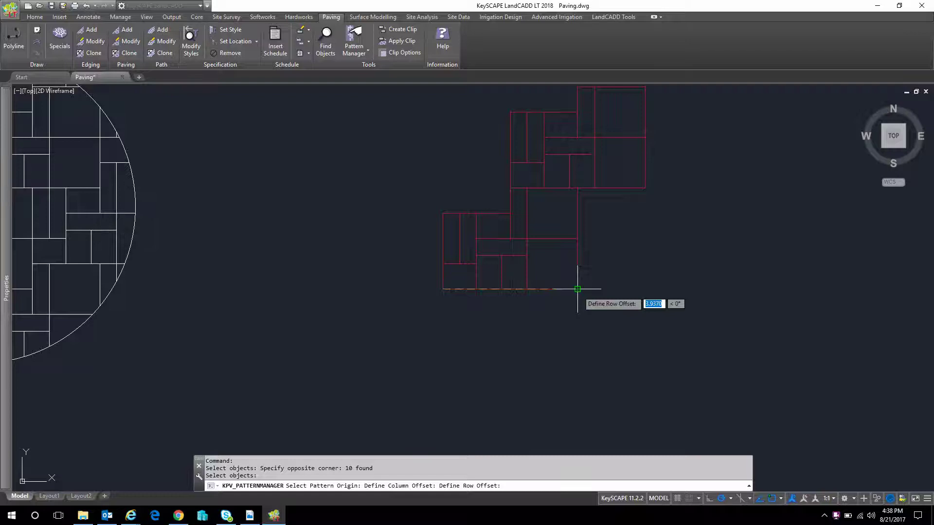
left_click(510, 188)
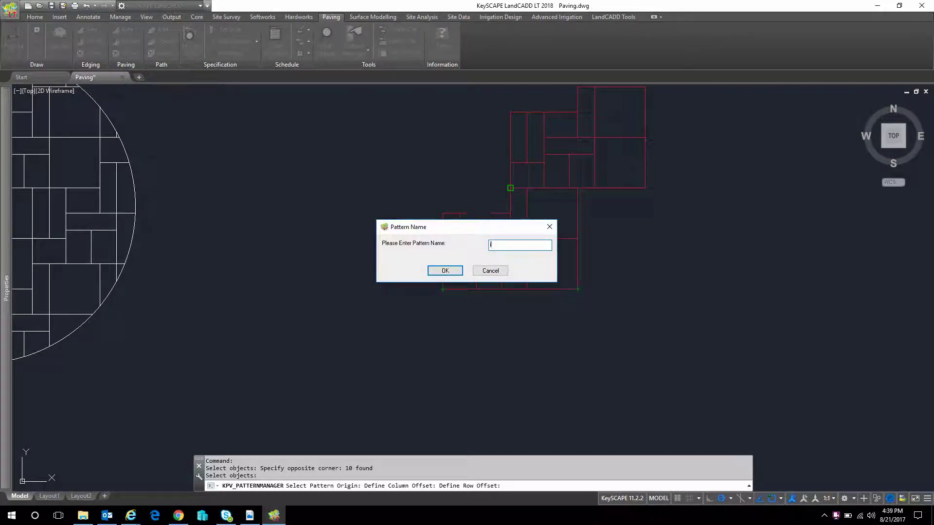
- Name the new pattern Il Campo_L_Test and finish the Pattern Manager
type("Il Campo_L_Test")
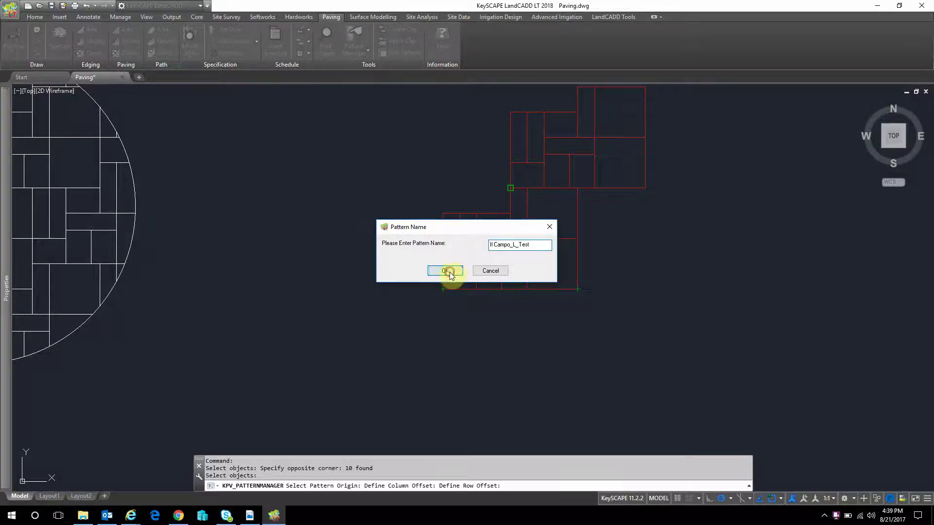
left_click(448, 272)
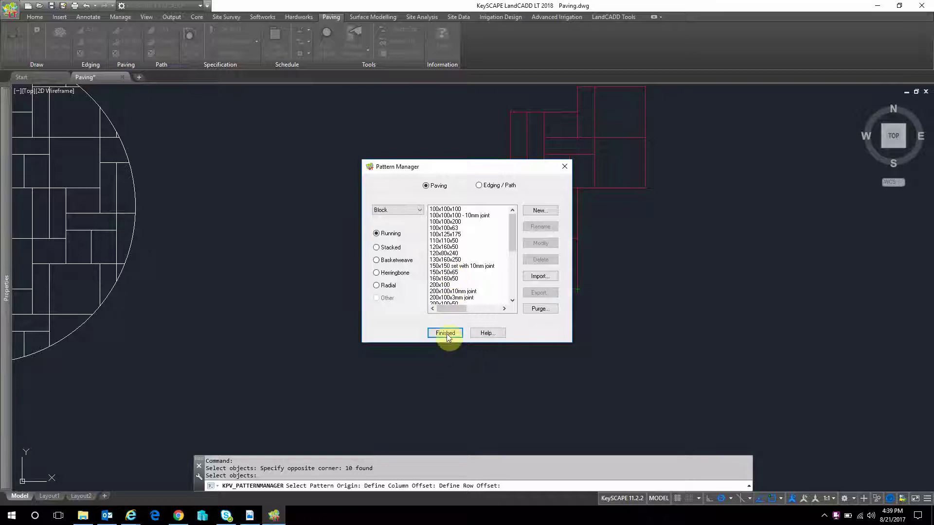
left_click(445, 333)
- Copy the boundary circle of the second paved circle horizontally into the empty space beyond the red modules
scroll(477, 304, "down", 6)
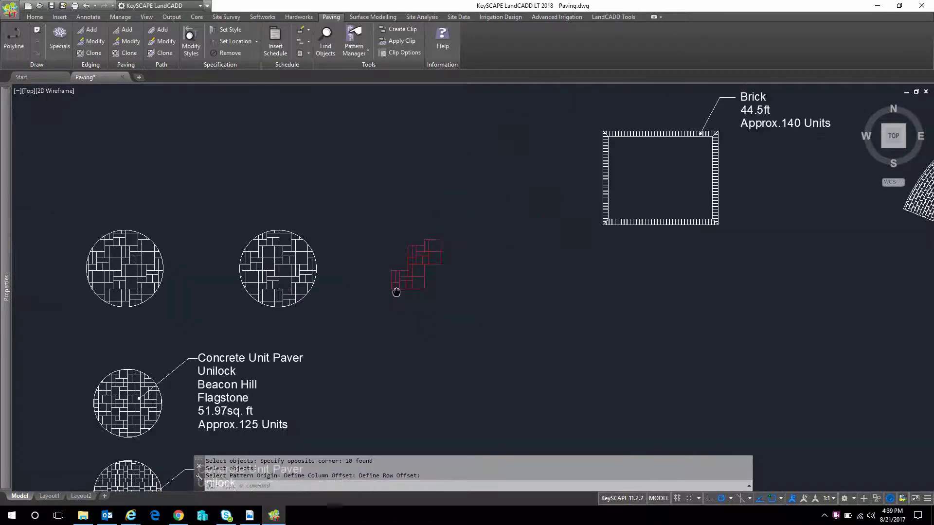
left_click(310, 253)
type("co")
key("Return")
left_click(365, 194)
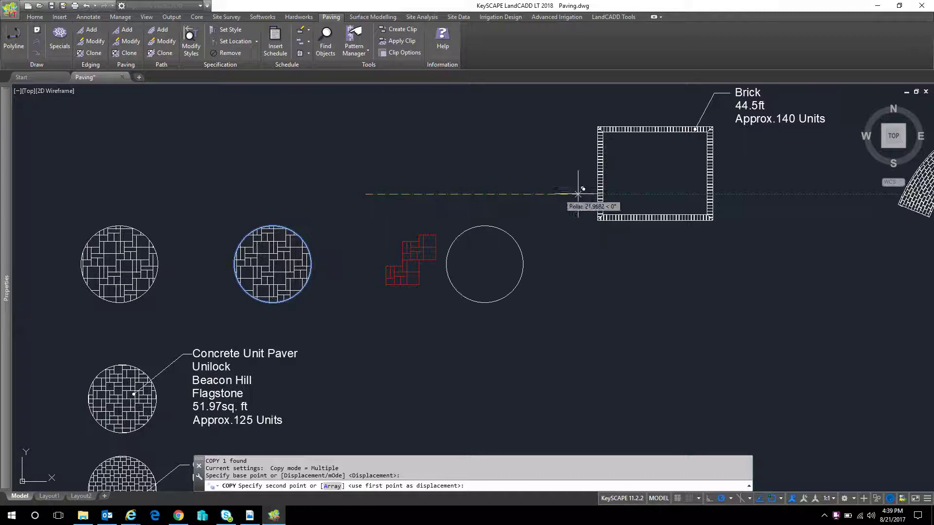
left_click(606, 194)
key("Return")
scroll(518, 275, "up", 4)
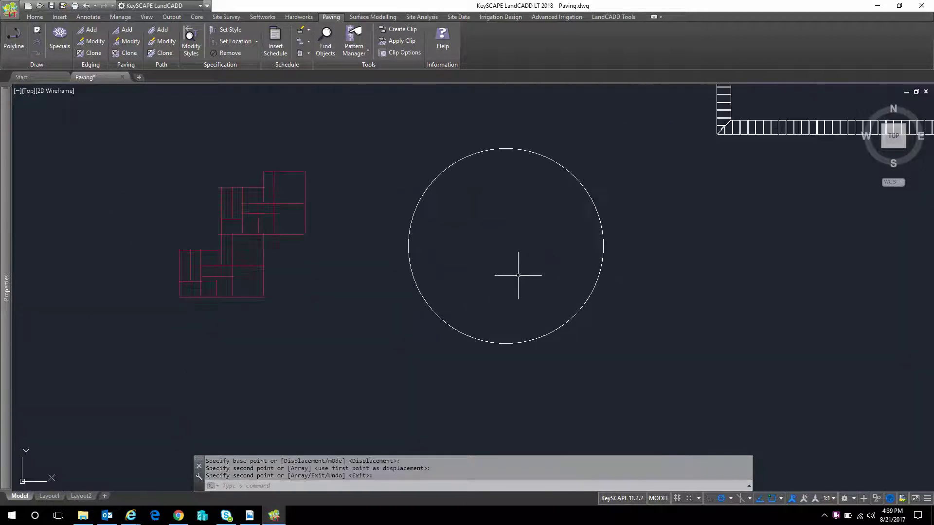
- Start a new paving area from the copied empty circle, keeping the source circle
left_click(128, 29)
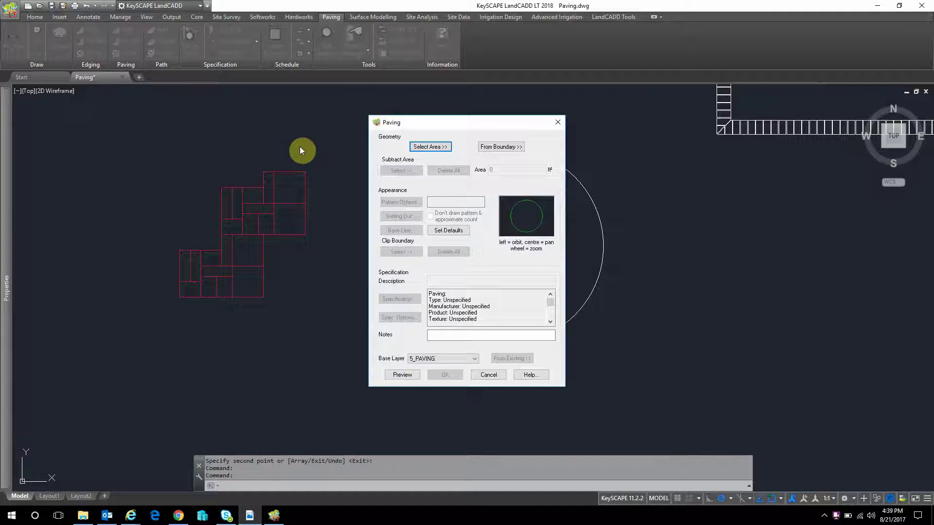
left_click(438, 150)
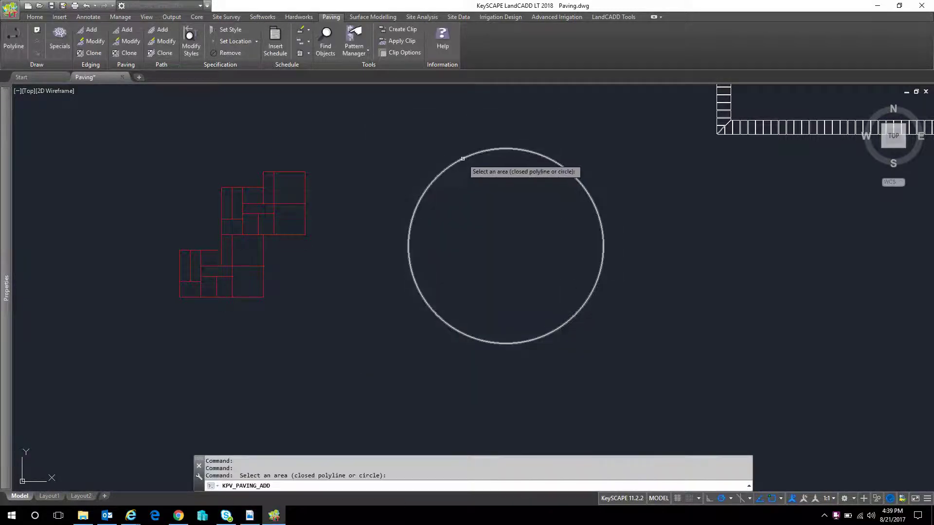
left_click(463, 158)
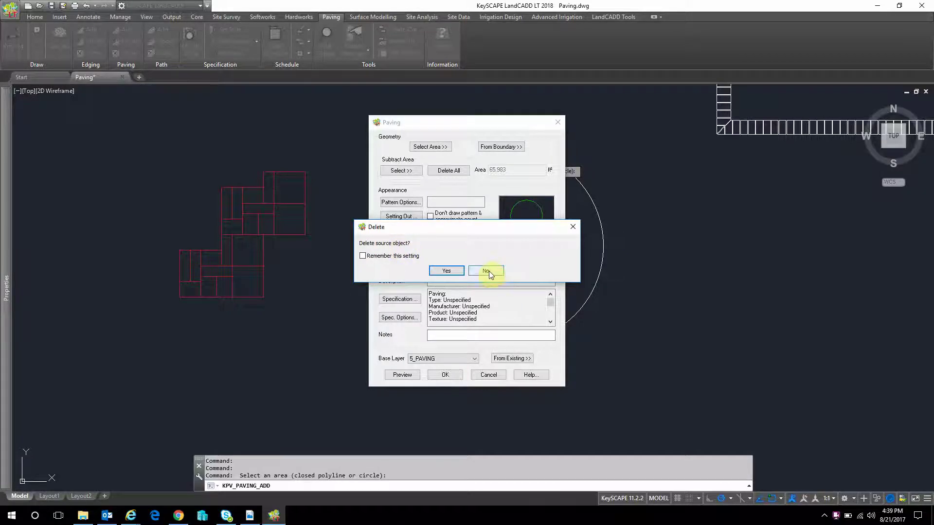
left_click(489, 272)
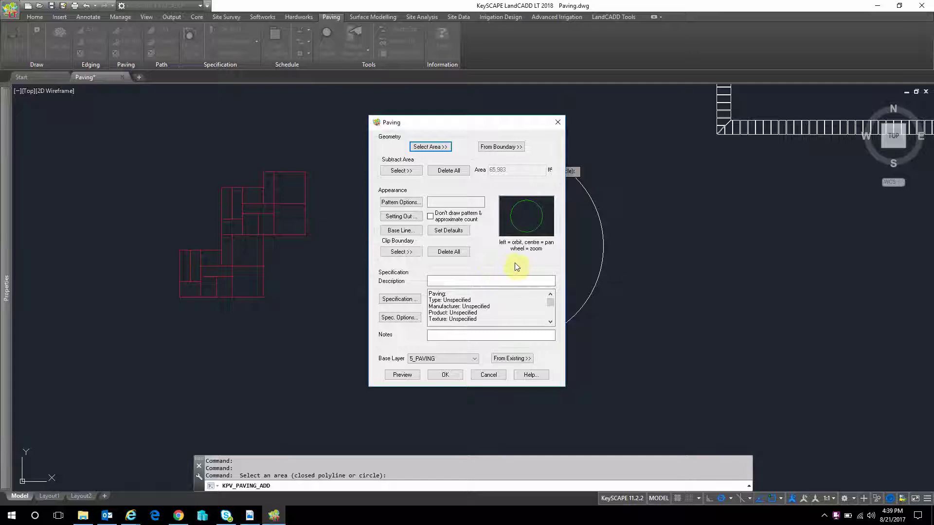
- Assign the Pattern-type pattern Il Campo_L_Test to the new paving area and draw the paving in the circle
left_click(404, 203)
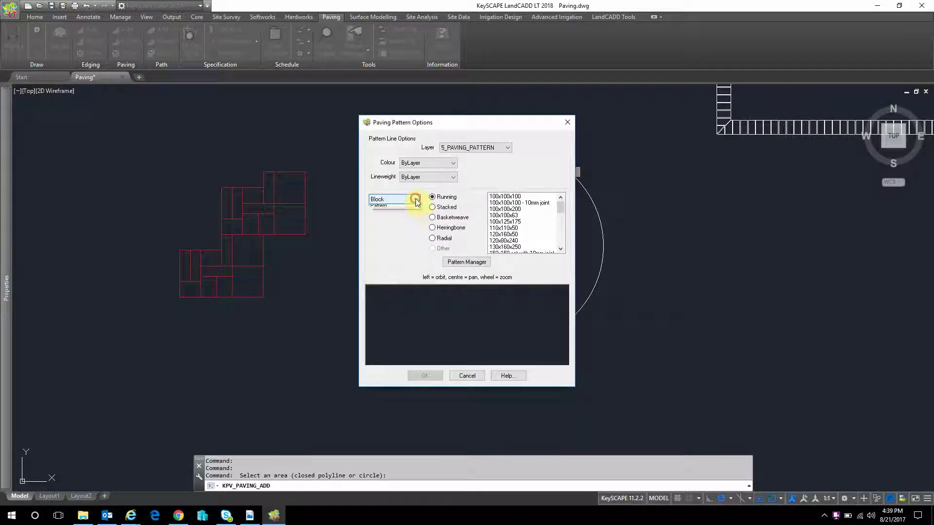
left_click(411, 200)
left_click(385, 227)
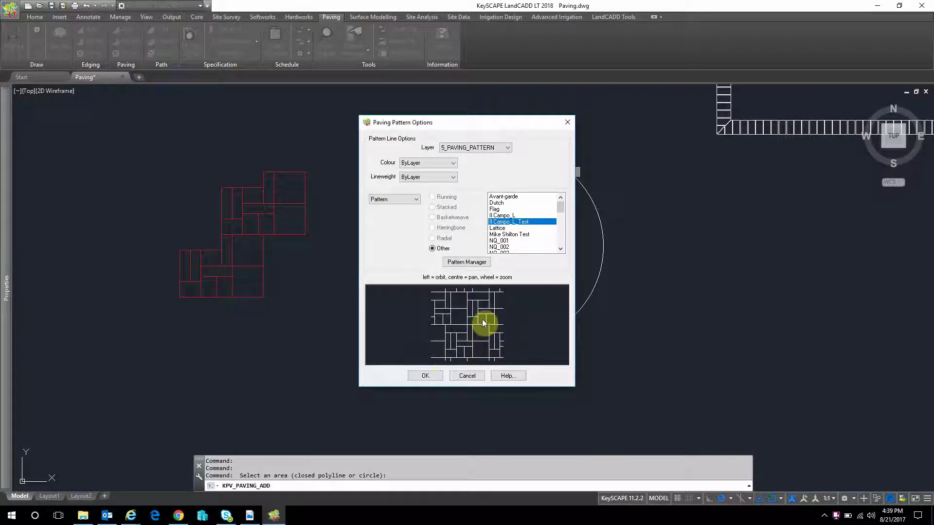
left_click(424, 378)
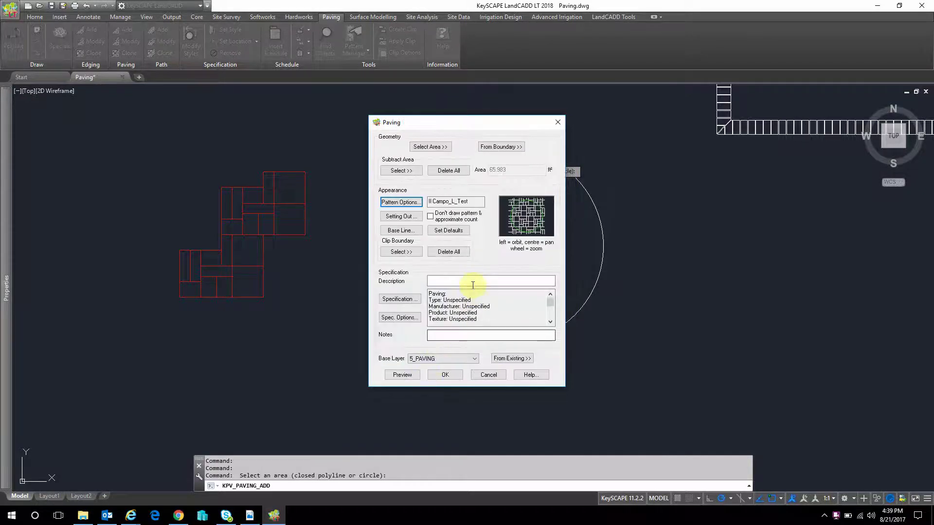
left_click(442, 376)
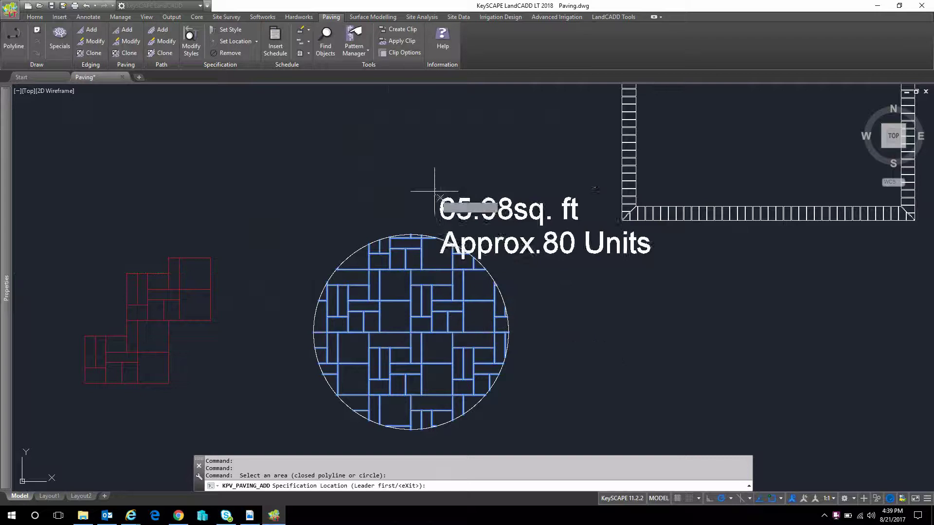
- Place the specification label above the newly paved circle, with a bent leader running from inside the paving to the text
left_click(388, 131)
left_click(373, 287)
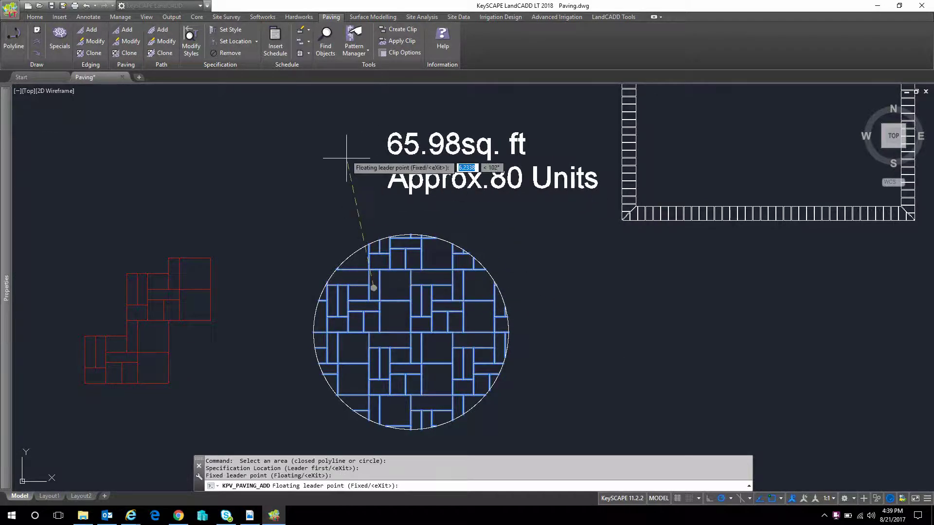
left_click(343, 141)
left_click(377, 141)
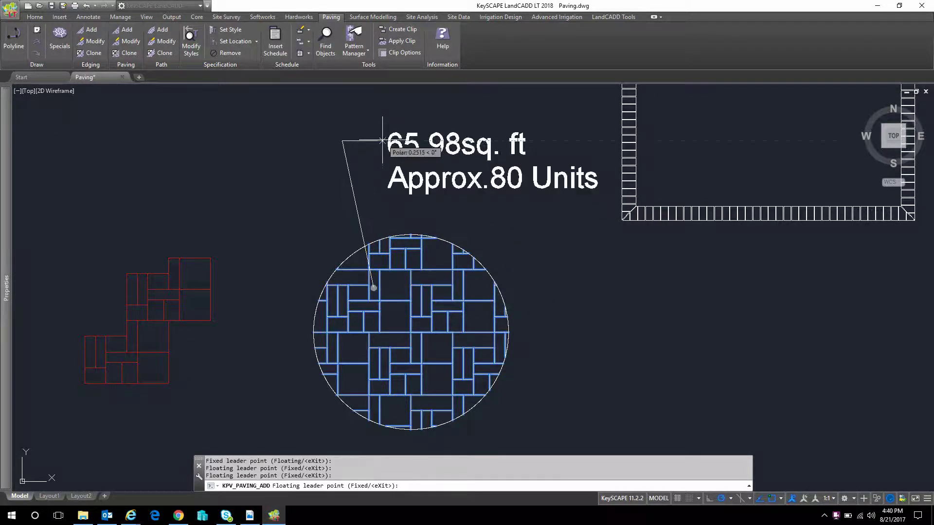
key("Return")
- Move the first paved circle of the upper row, with its boundary and pattern, to just beyond the newly paved circle for comparison
scroll(384, 204, "down", 3)
middle_click_drag(395, 188, 613, 138)
scroll(463, 221, "down", 2)
middle_click_drag(280, 223, 455, 203)
left_click(373, 247)
left_click(340, 219)
type("M")
key("Return")
left_click(336, 204)
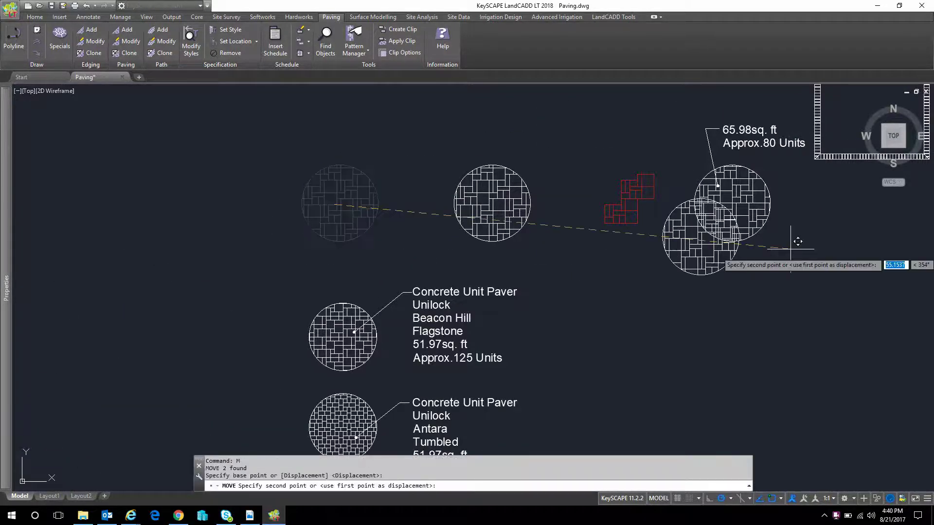
middle_click_drag(875, 261, 661, 335)
scroll(584, 293, "up", 6)
left_click(570, 297)
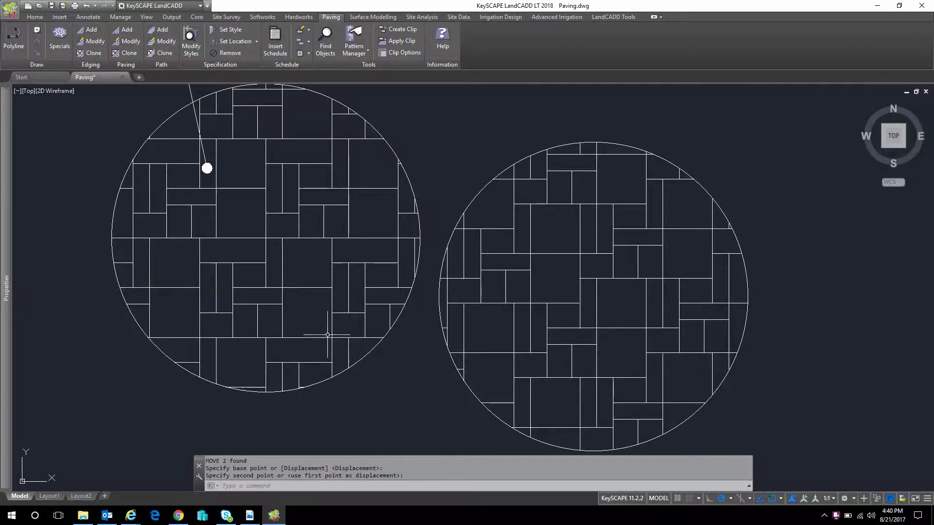
scroll(332, 303, "down", 6)
key("Return")
scroll(335, 301, "down", 2)
key("Escape")
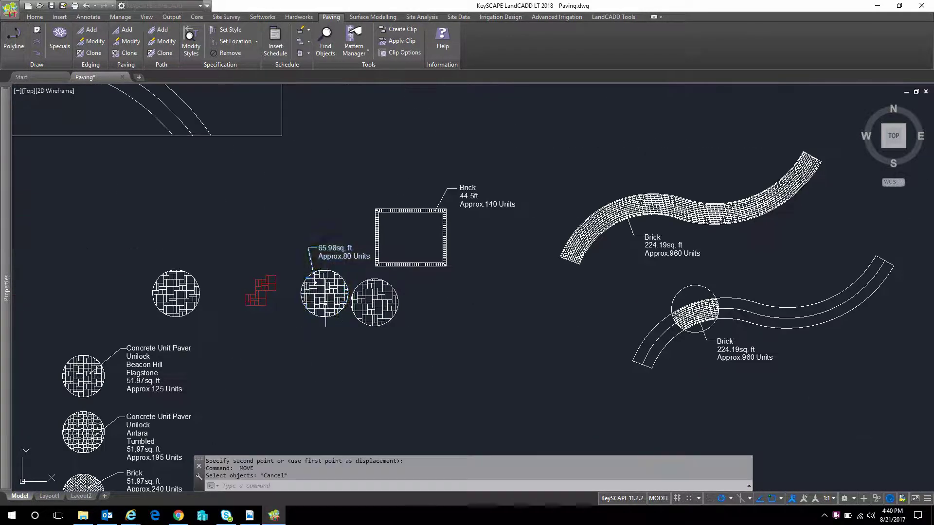
- Examine the patterns and specification labels of the Beacon Hill Flagstone, Antara Tumbled and Brick sample circles
middle_click_drag(317, 304, 411, 248)
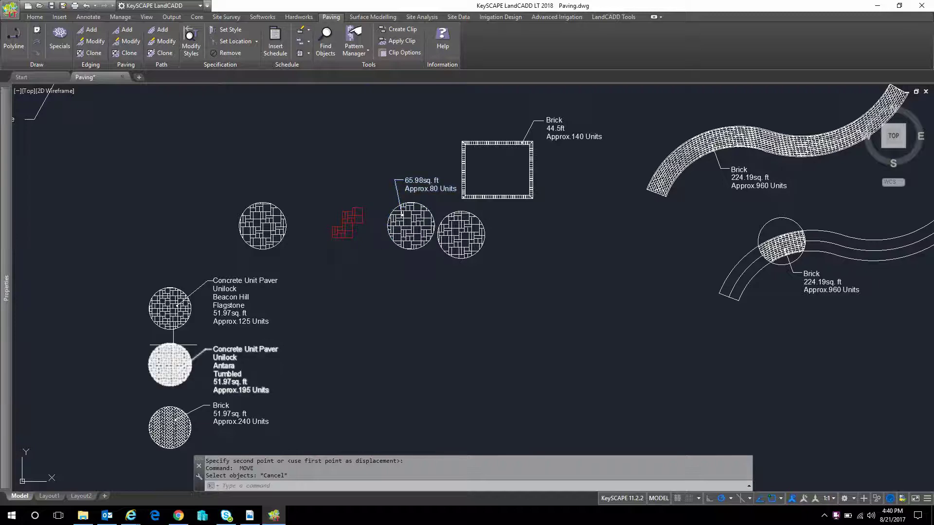
middle_click_drag(181, 344, 407, 266)
scroll(408, 266, "up", 2)
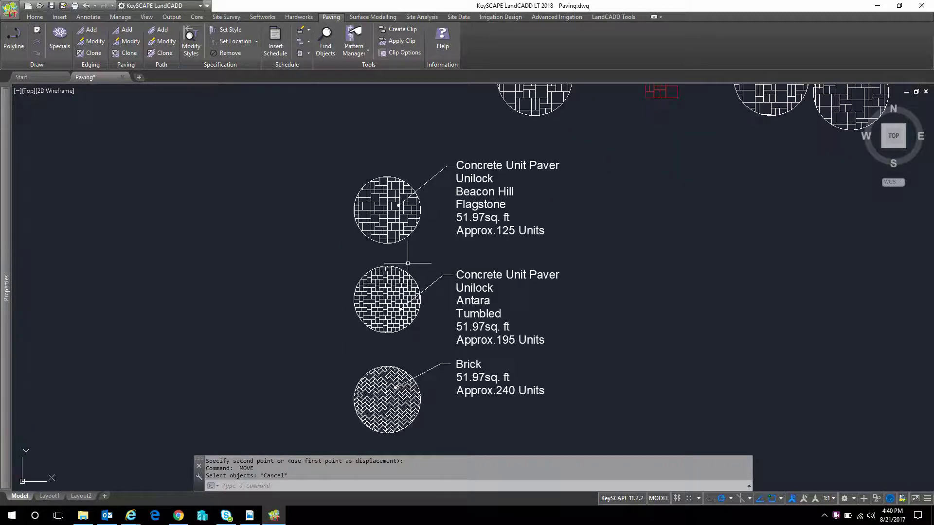
scroll(466, 183, "up", 4)
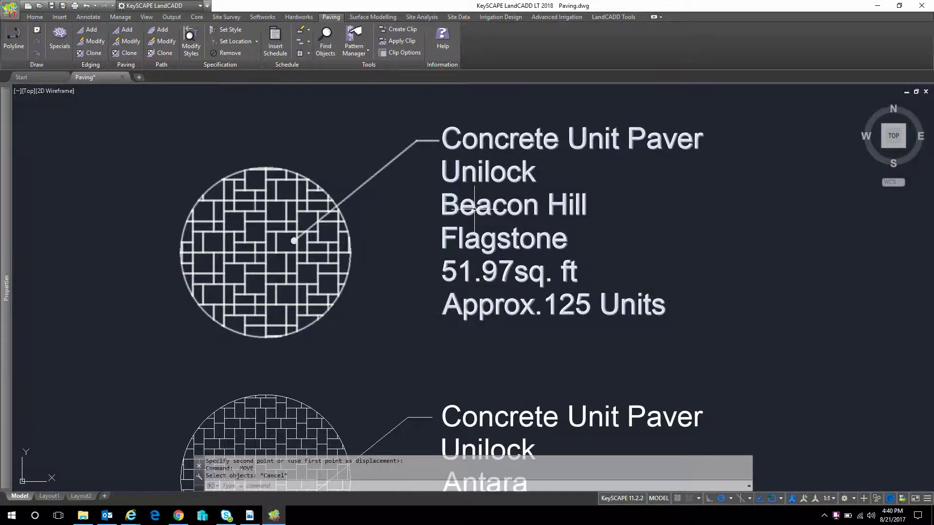
mouse_move(416, 455)
middle_mouse_down()
mouse_move(504, 472)
mouse_move(485, 271)
middle_mouse_up()
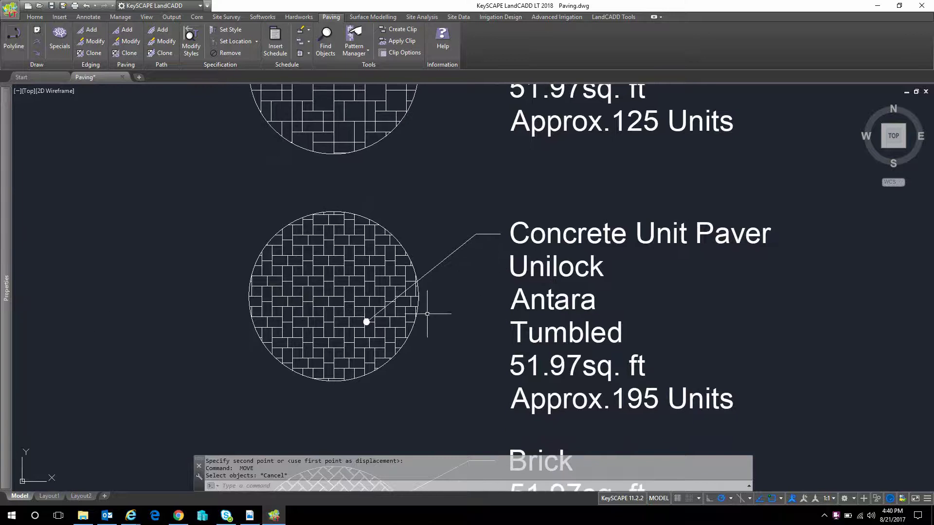
scroll(422, 311, "down", 2)
middle_click_drag(437, 358, 447, 252)
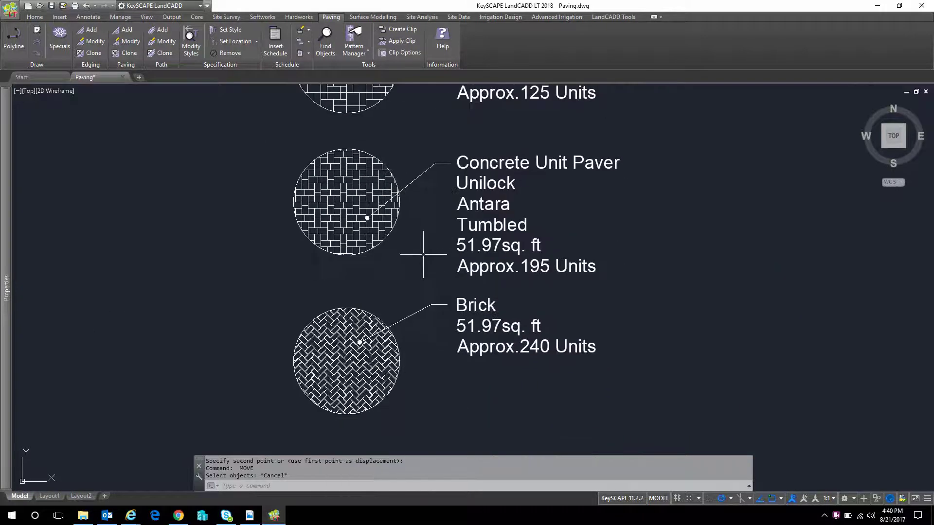
middle_click_drag(409, 225, 338, 338)
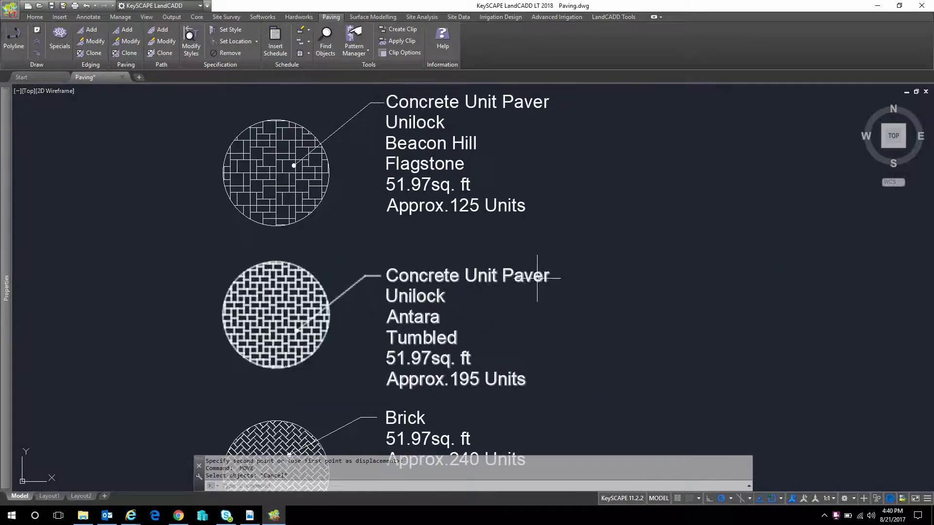
left_click(356, 50)
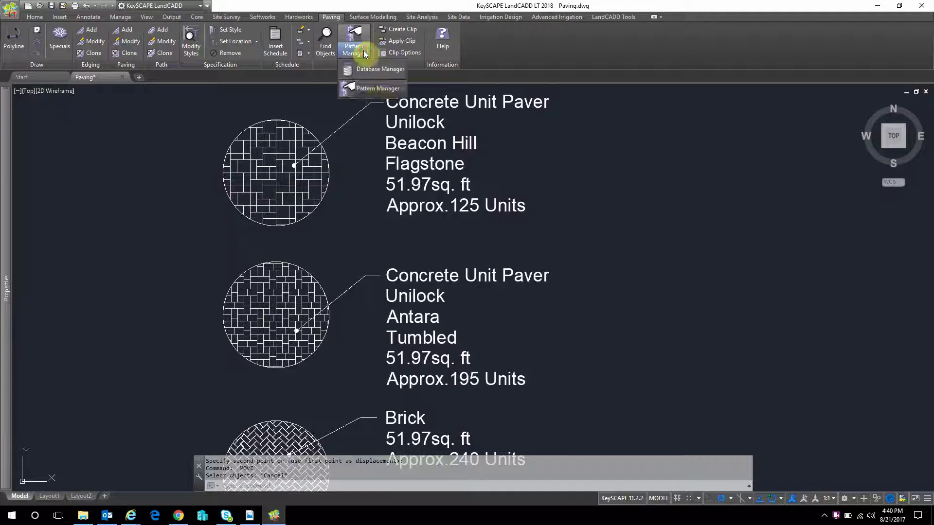
left_click(377, 96)
left_click(590, 165)
left_click(558, 142)
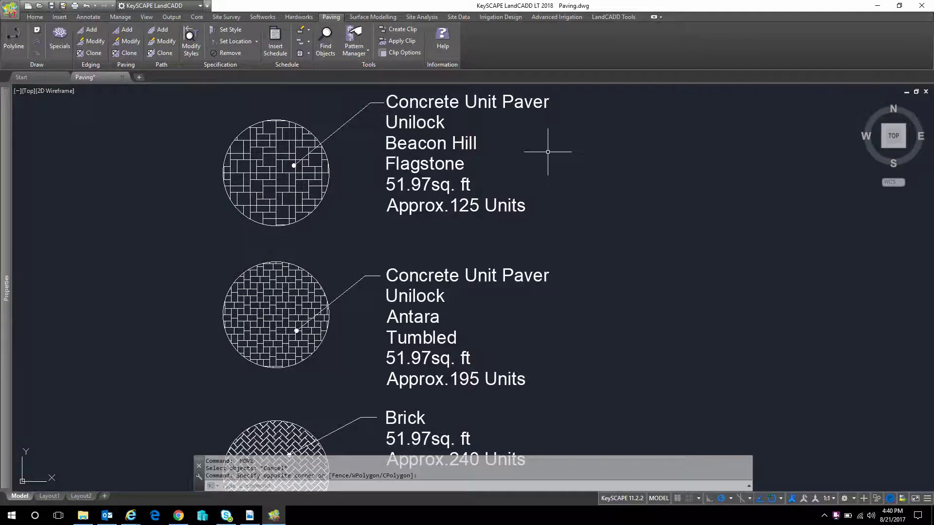
scroll(548, 151, "down", 2)
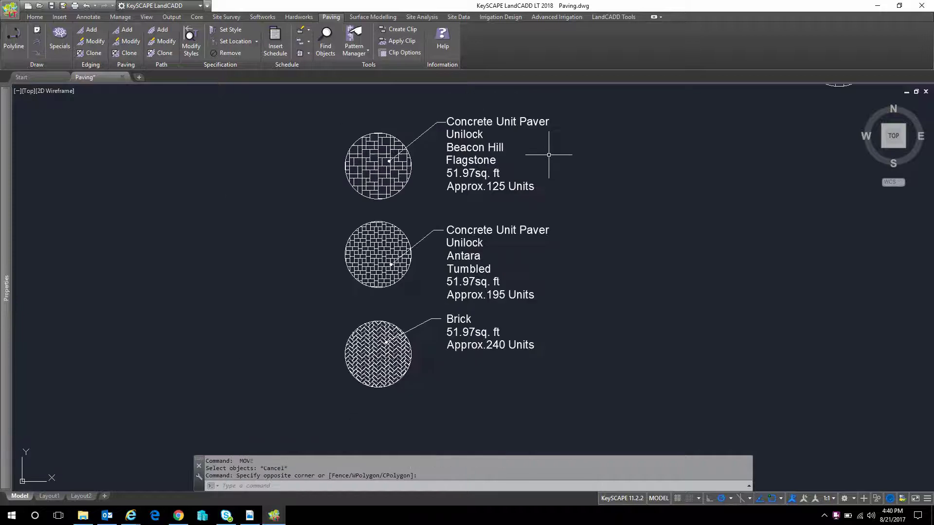
left_click(557, 201)
left_click(311, 89)
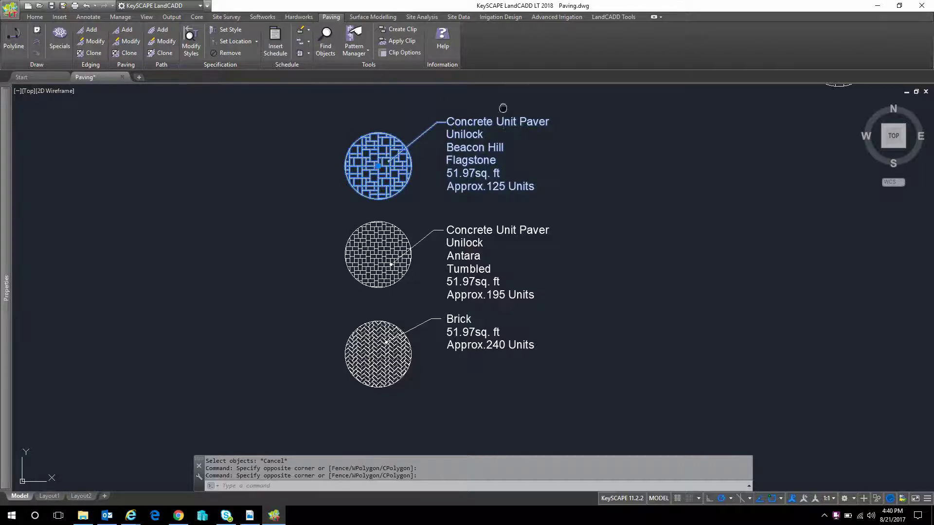
middle_click_drag(503, 108, 413, 219)
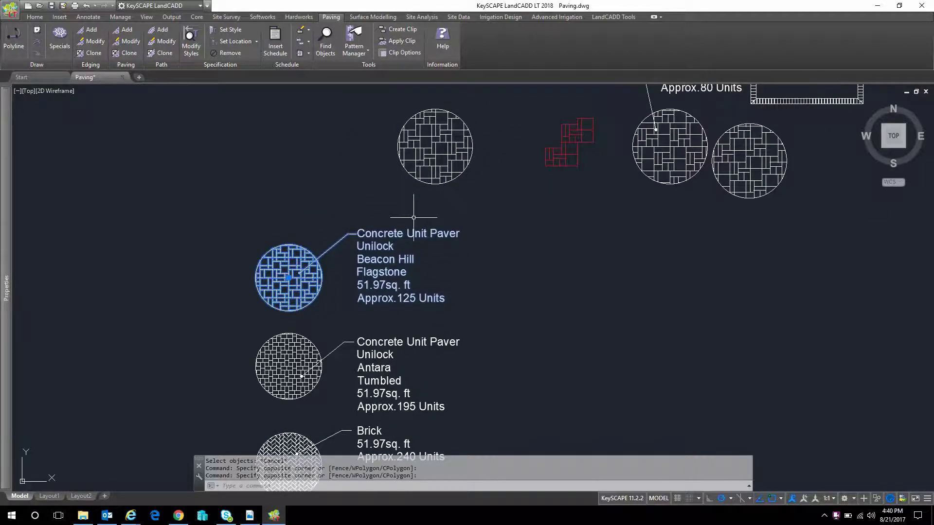
key("Escape")
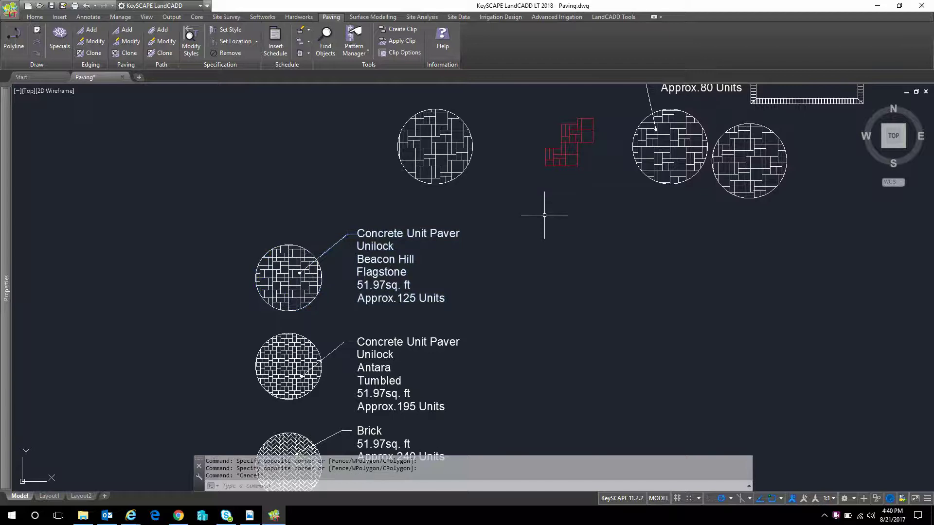
middle_click_drag(540, 222, 496, 298)
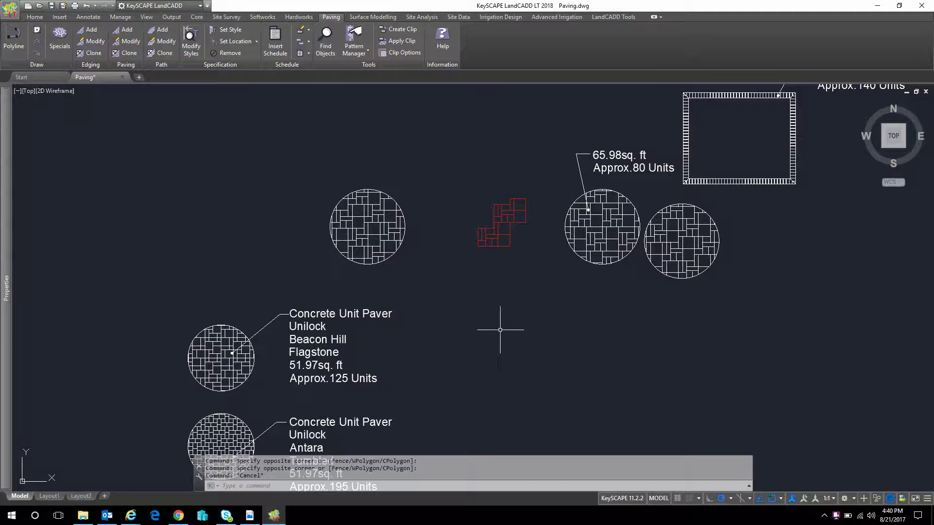
middle_click_drag(528, 316, 428, 347)
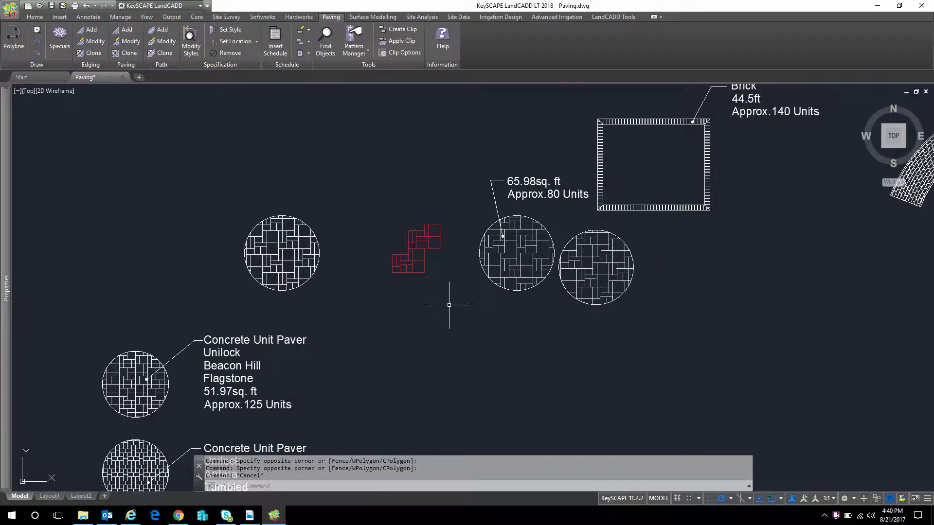